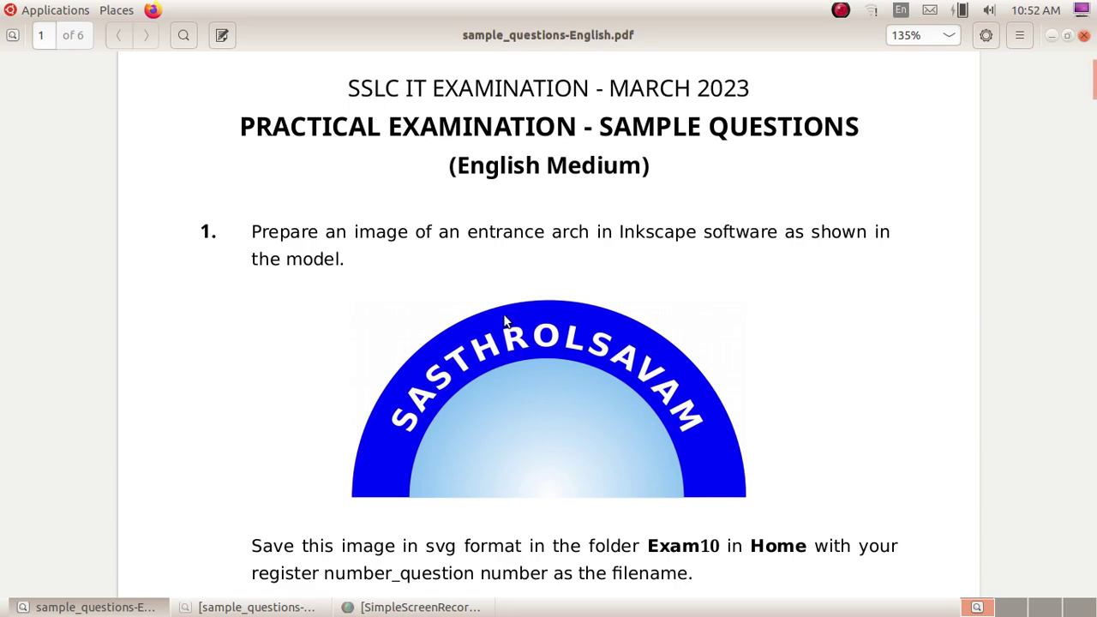
# Read question 1 in the Malayalam sample paper, then minimise the Document Viewer.
pyautogui.click(330, 605)
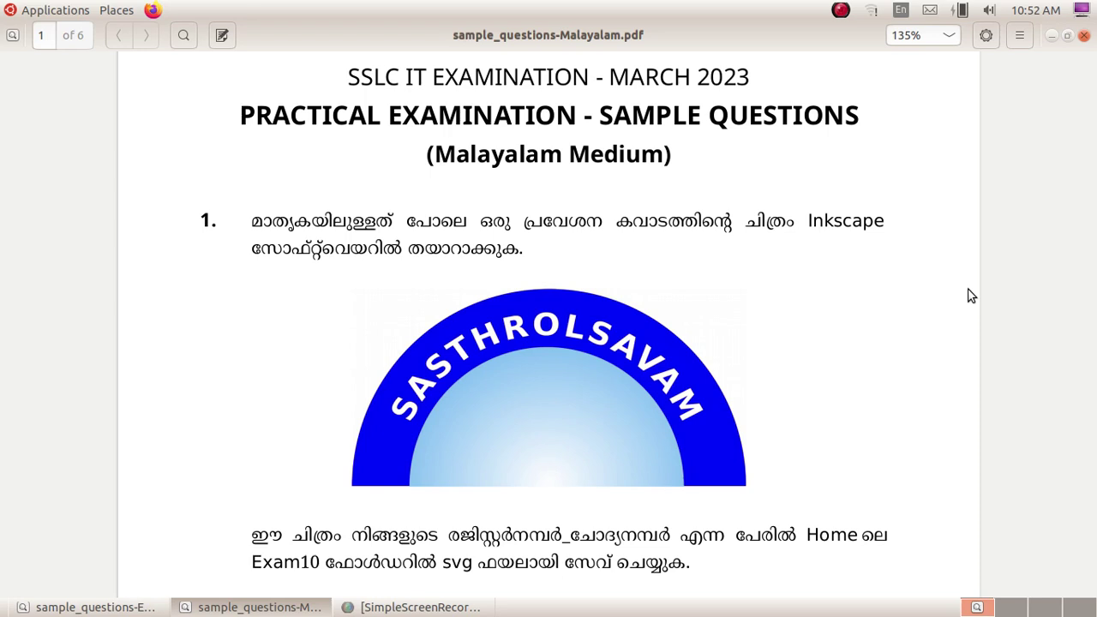
pyautogui.click(1052, 38)
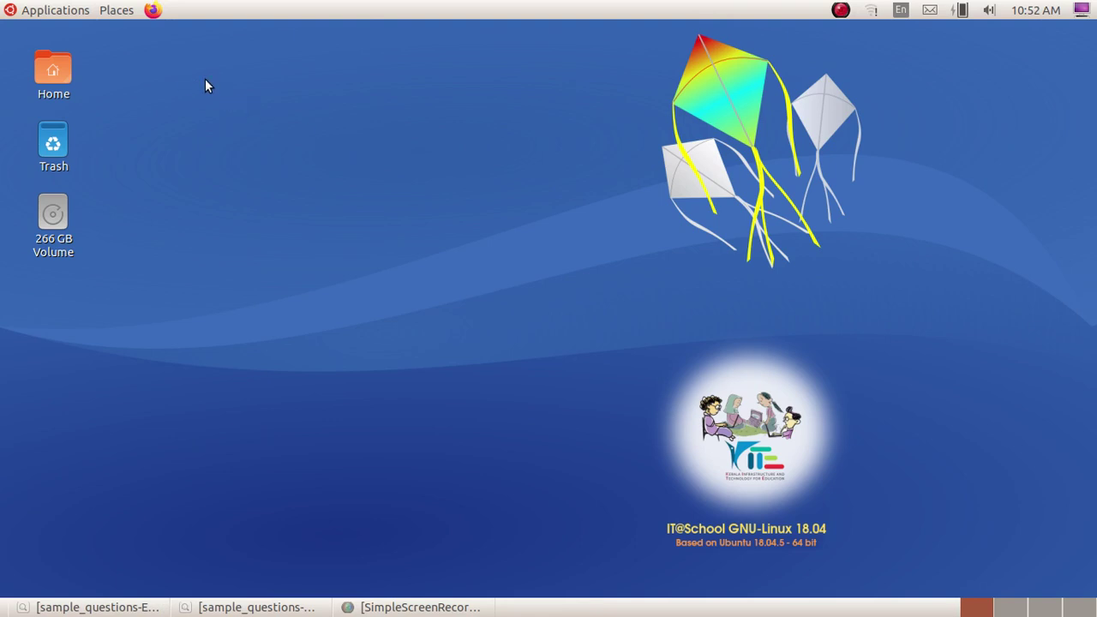
# Launch Inkscape Vector Graphics Editor from Applications > Graphics.
pyautogui.click(66, 13)
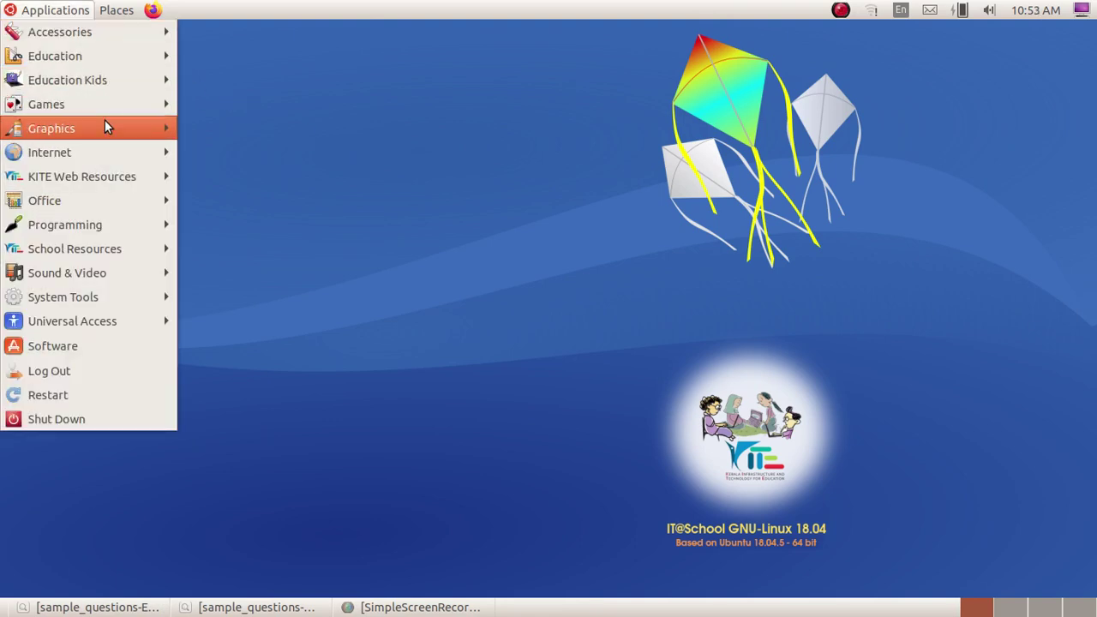
pyautogui.moveTo(104, 122)
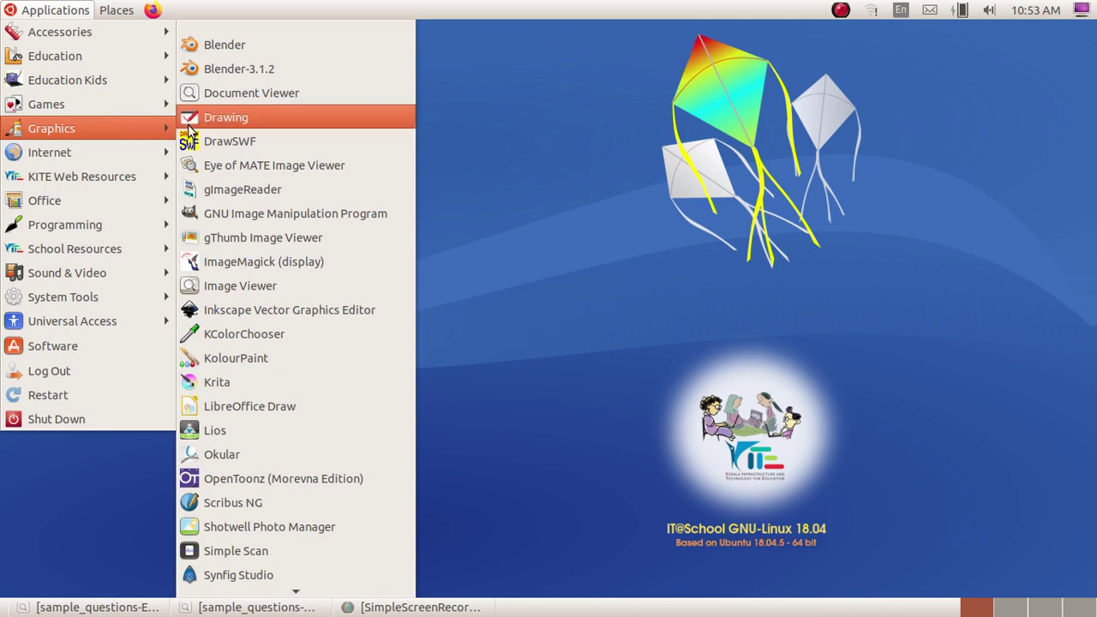
pyautogui.click(349, 310)
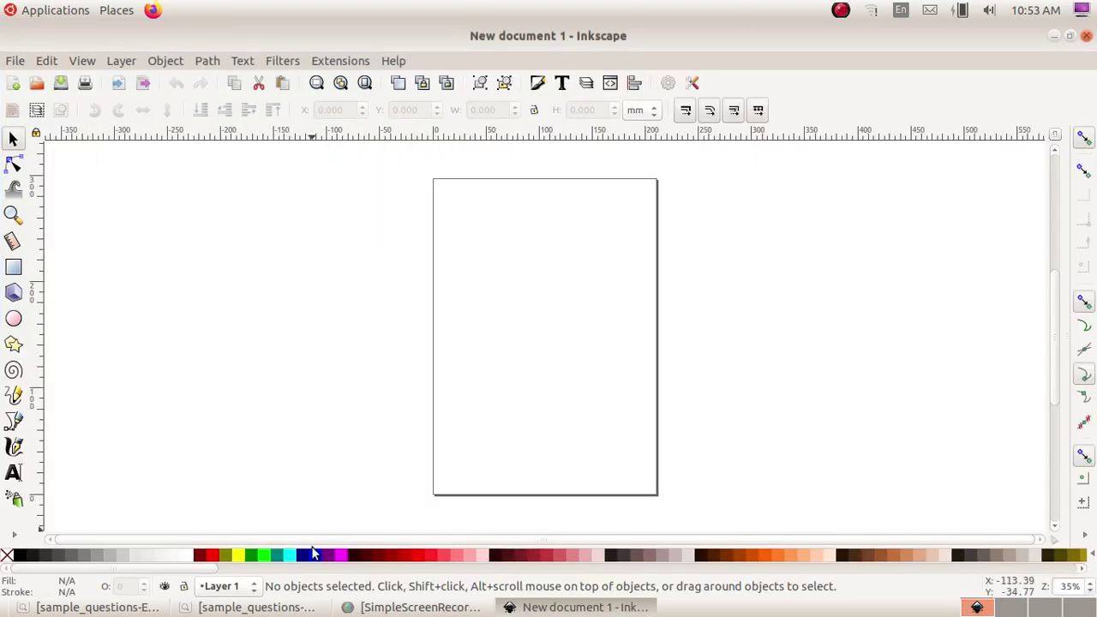
# After checking the model arch, draw a large circle and cut it to a flat-bottomed half segment (start 180.384, end 0.274).
pyautogui.click(257, 607)
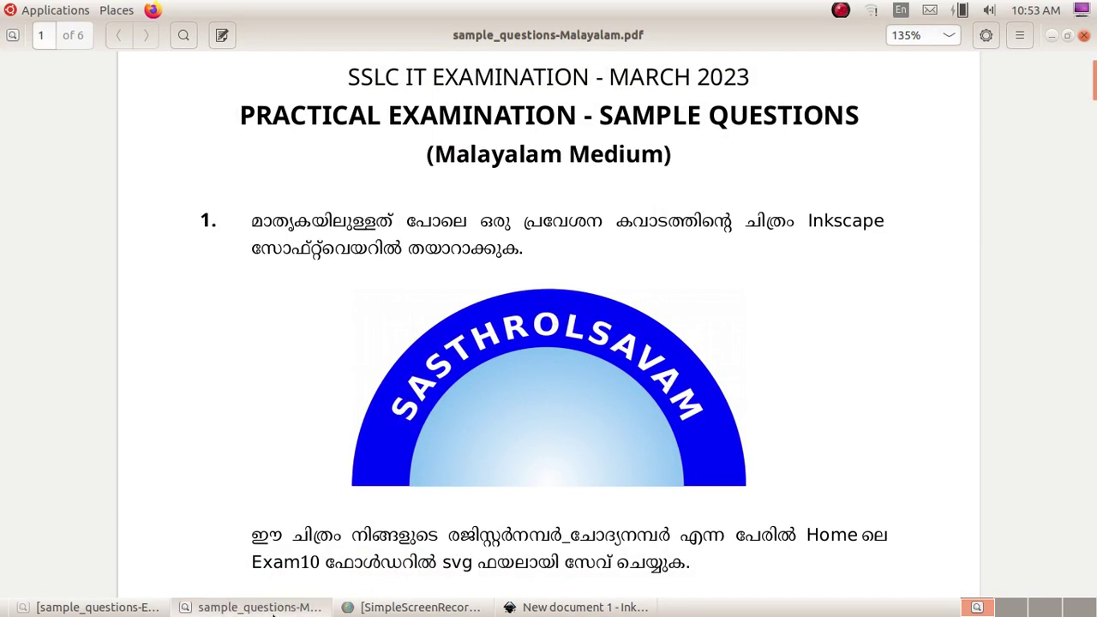
pyautogui.click(258, 607)
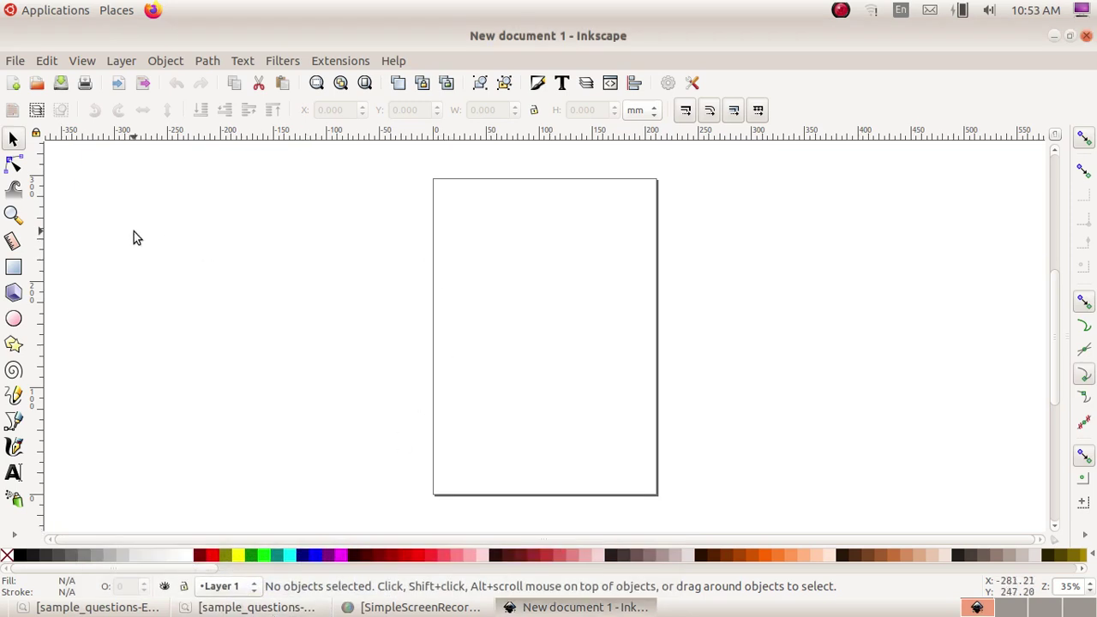
pyautogui.click(13, 318)
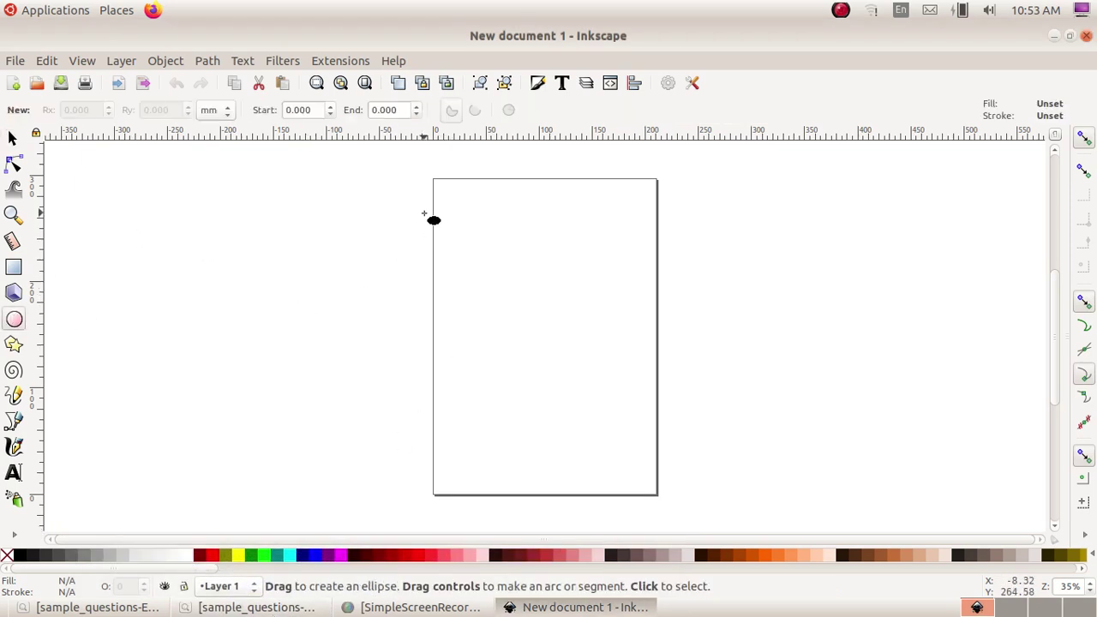
pyautogui.moveTo(423, 213); pyautogui.dragTo(677, 458)
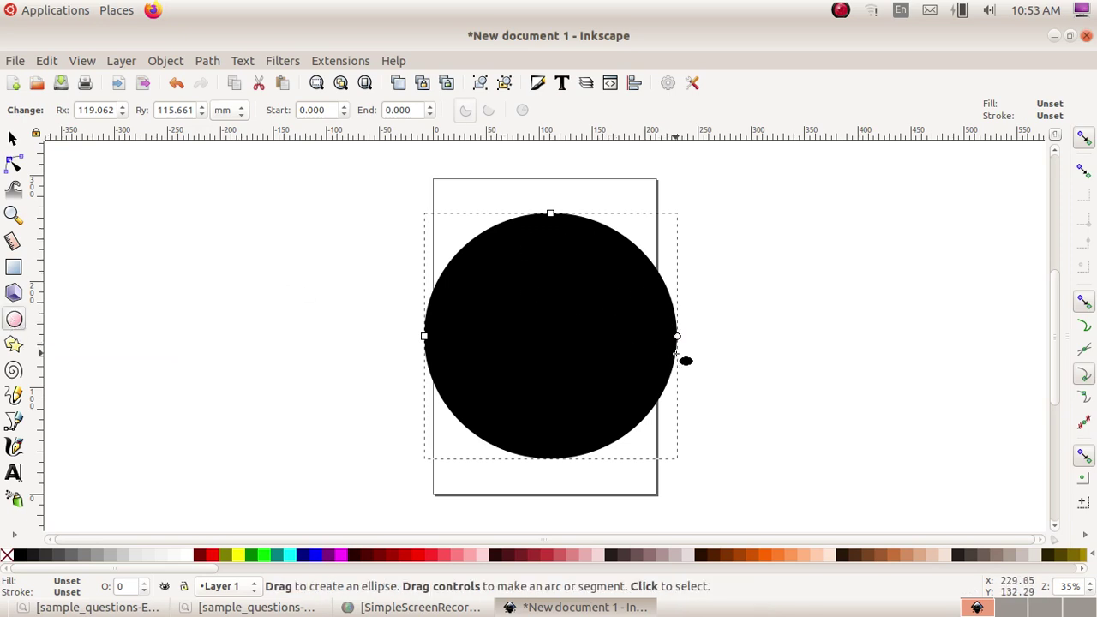
pyautogui.moveTo(677, 337); pyautogui.dragTo(424, 336)
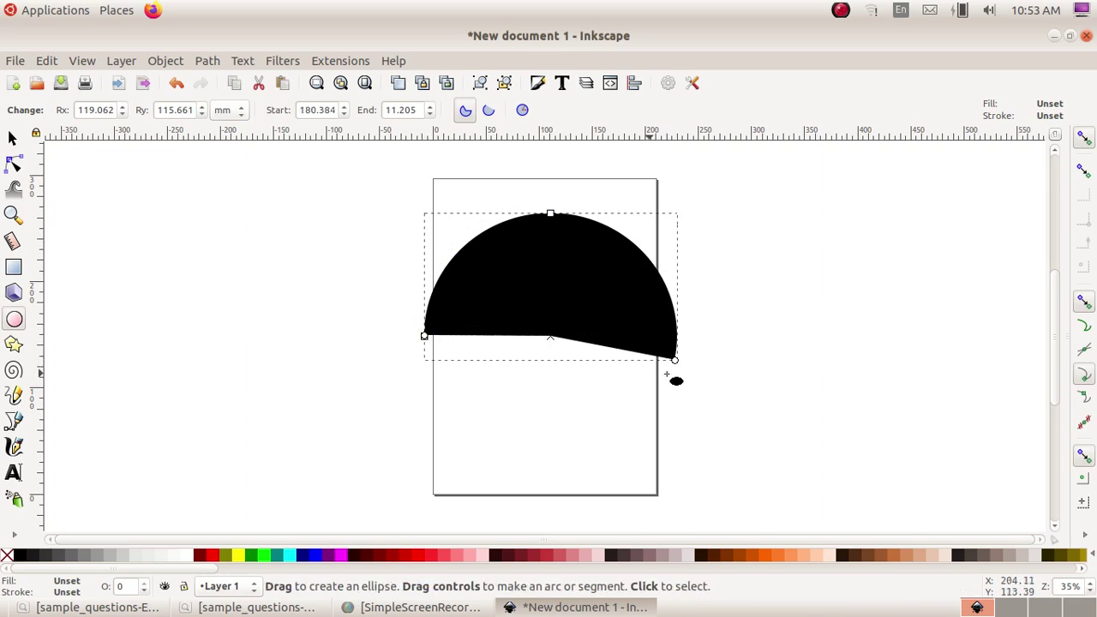
pyautogui.moveTo(675, 360); pyautogui.dragTo(677, 336)
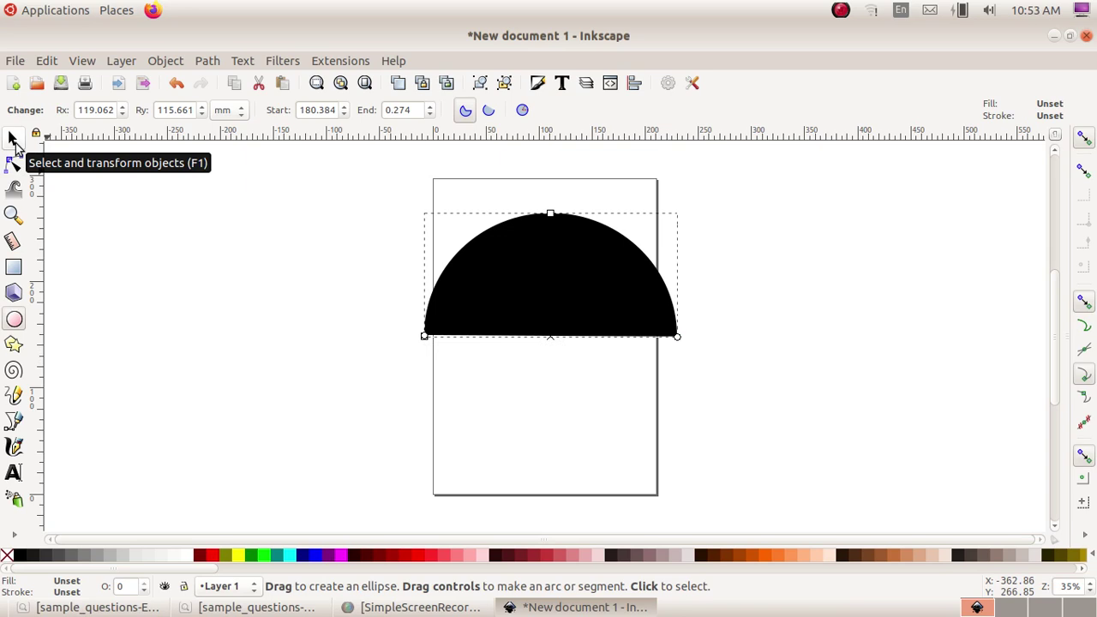
# Move and enlarge the half-circle so it spans the top of the page.
pyautogui.click(13, 139)
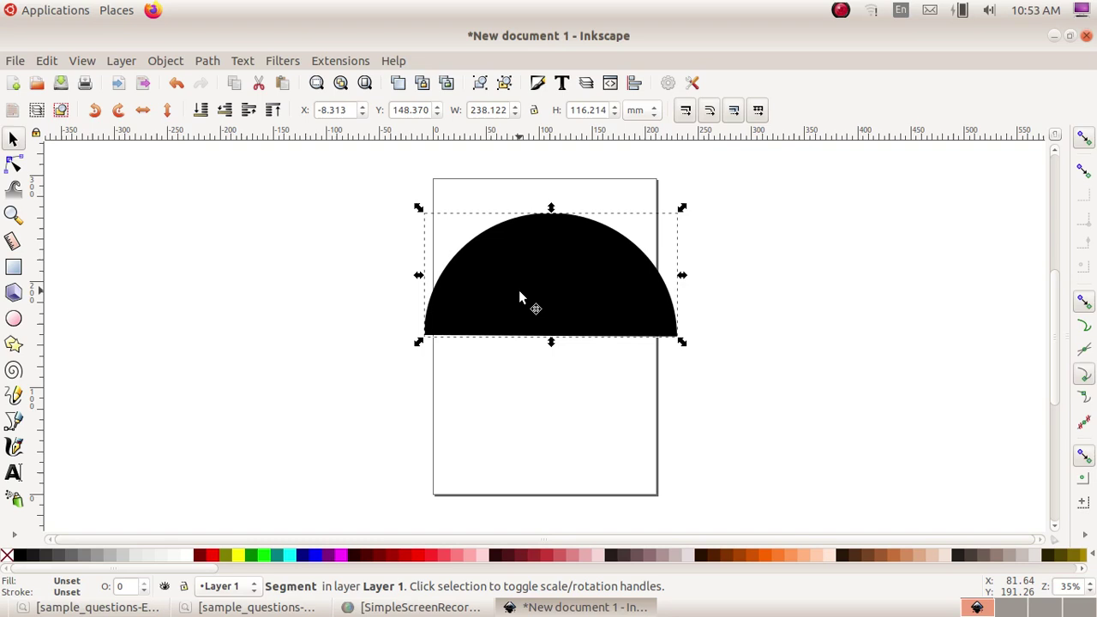
pyautogui.moveTo(518, 290); pyautogui.dragTo(491, 287)
pyautogui.moveTo(654, 341); pyautogui.dragTo(739, 394)
pyautogui.moveTo(666, 340); pyautogui.dragTo(651, 314)
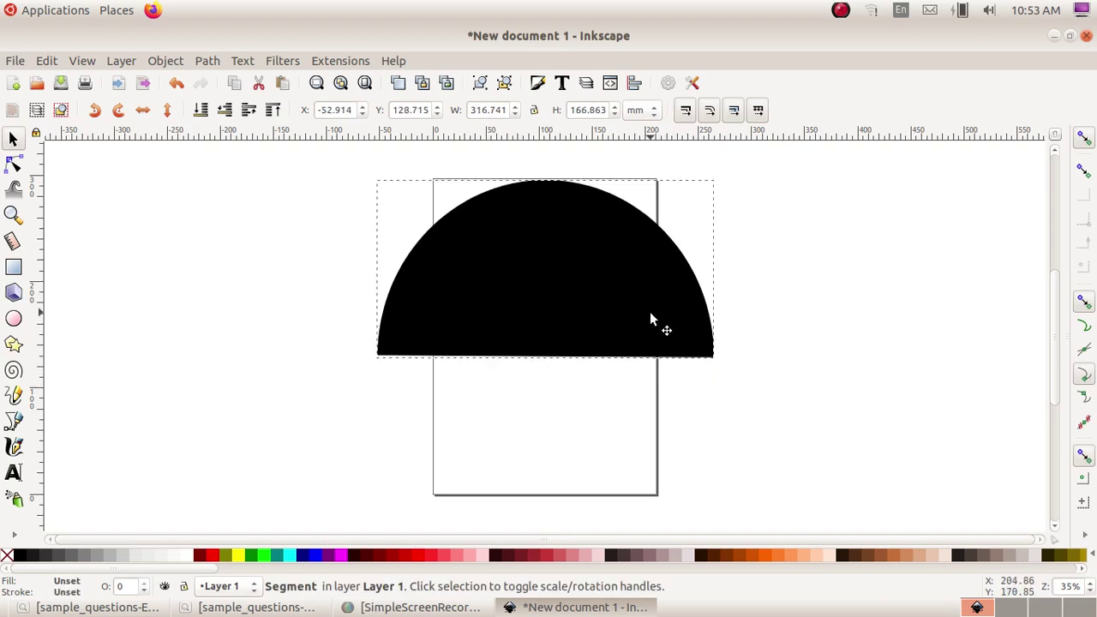
pyautogui.click(830, 428)
pyautogui.click(677, 355)
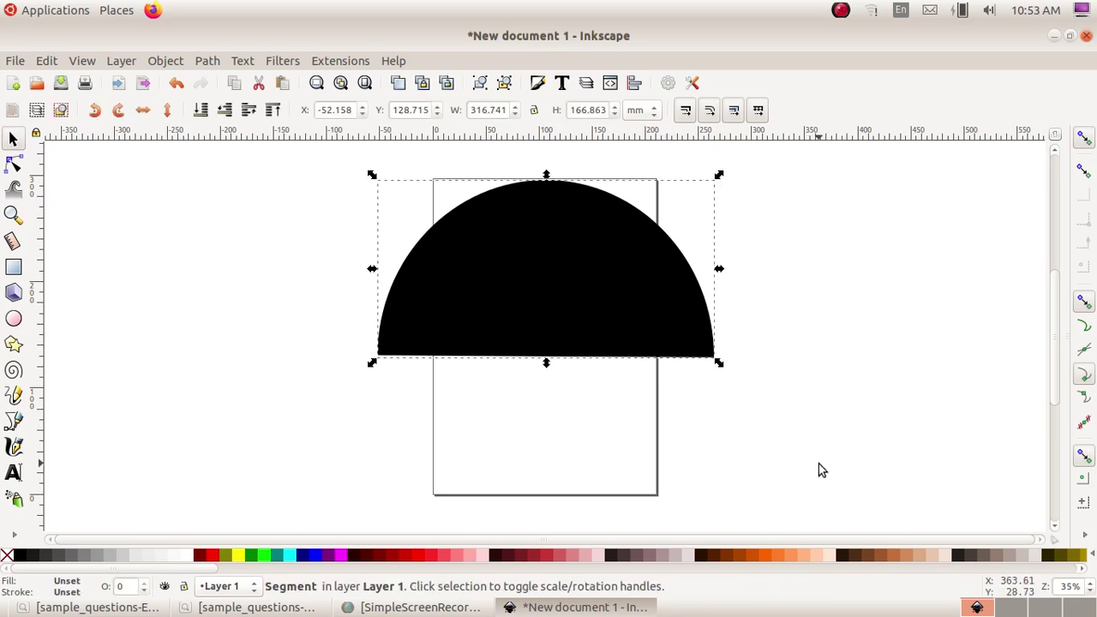
pyautogui.click(790, 481)
pyautogui.click(256, 607)
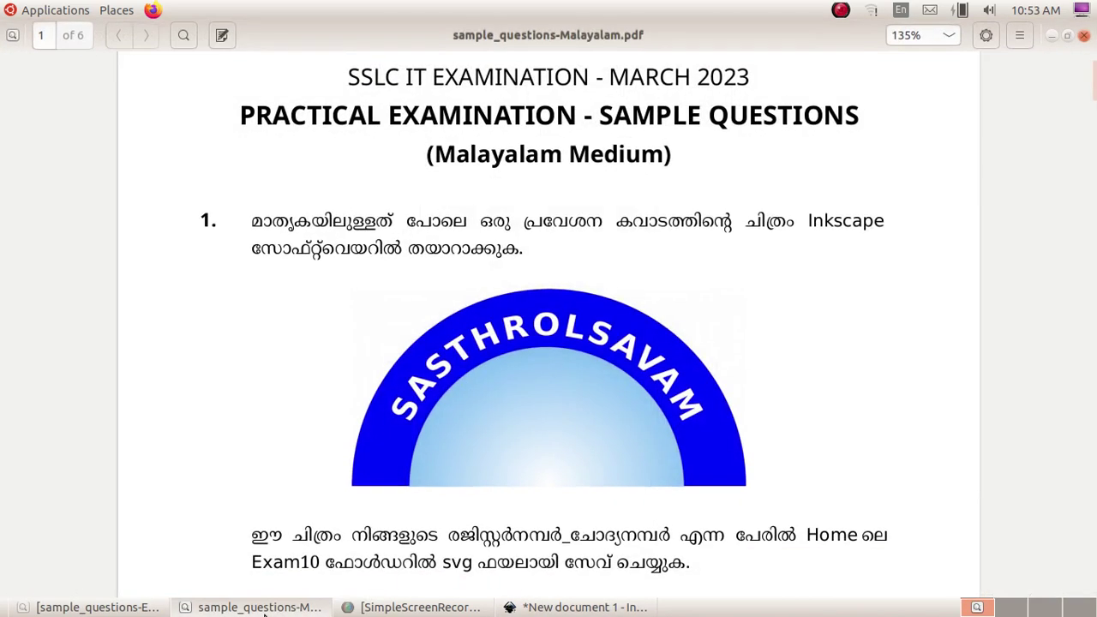
pyautogui.click(300, 607)
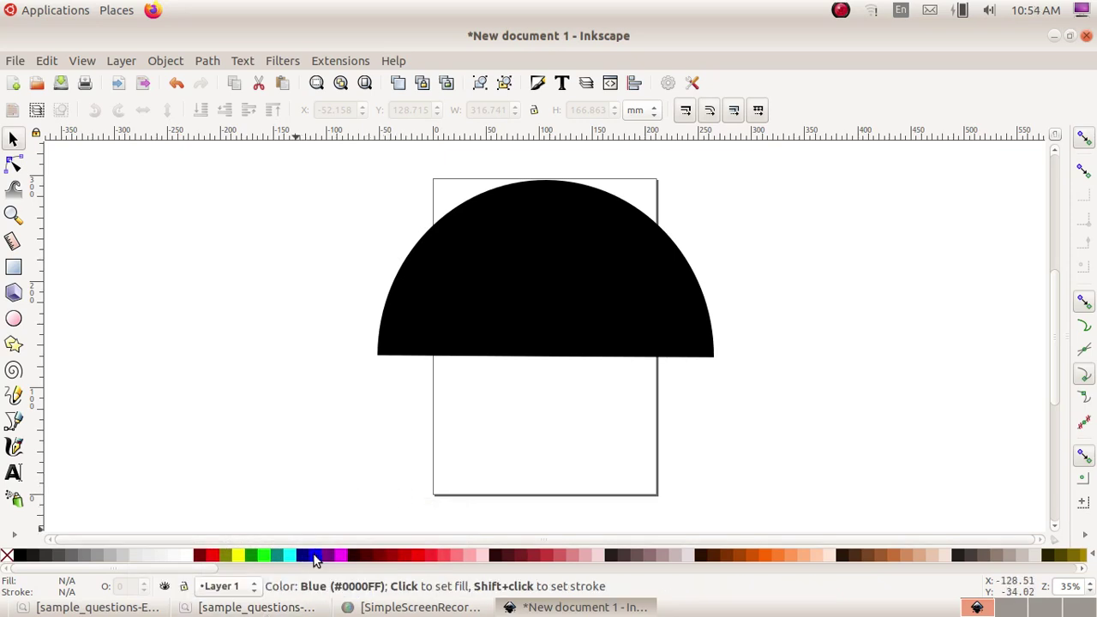
# Fill the half-circle blue and compare it with the model arch.
pyautogui.click(525, 307)
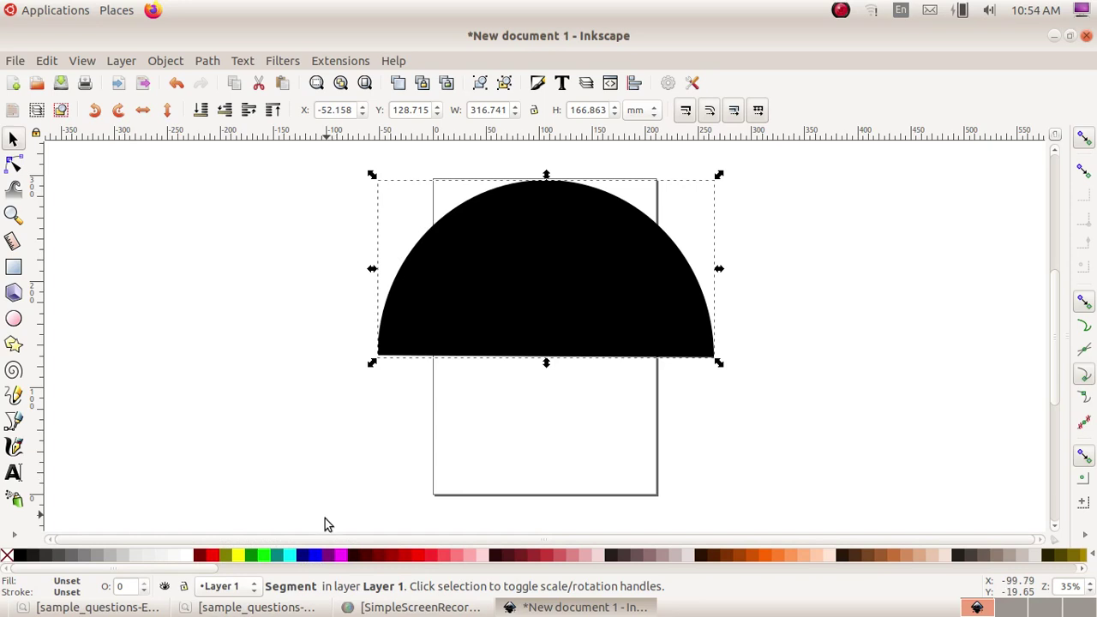
pyautogui.click(315, 557)
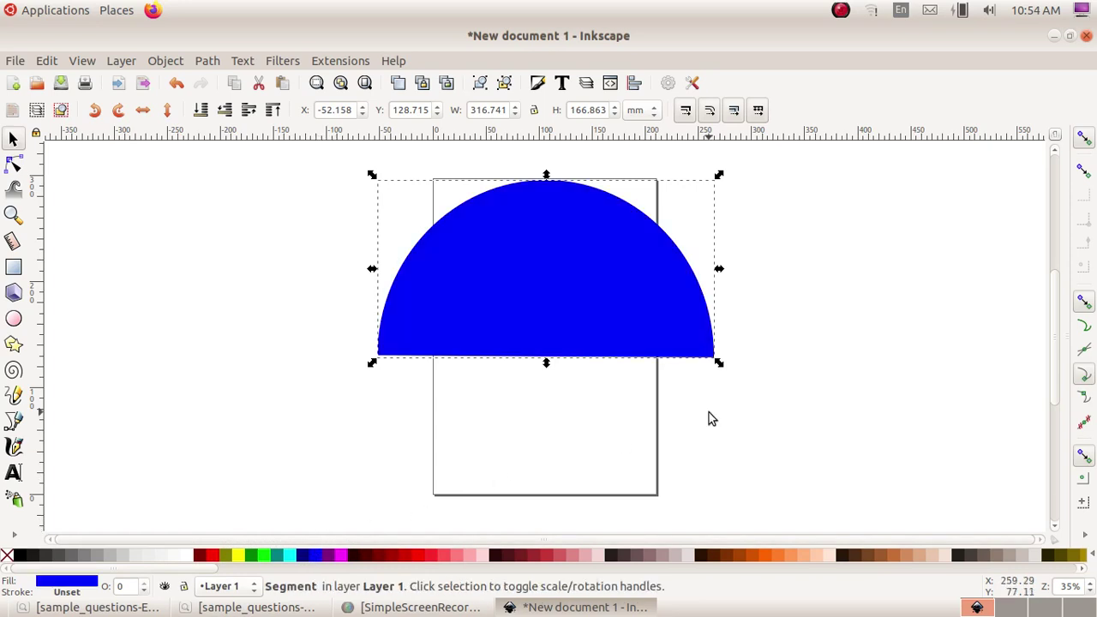
pyautogui.click(256, 606)
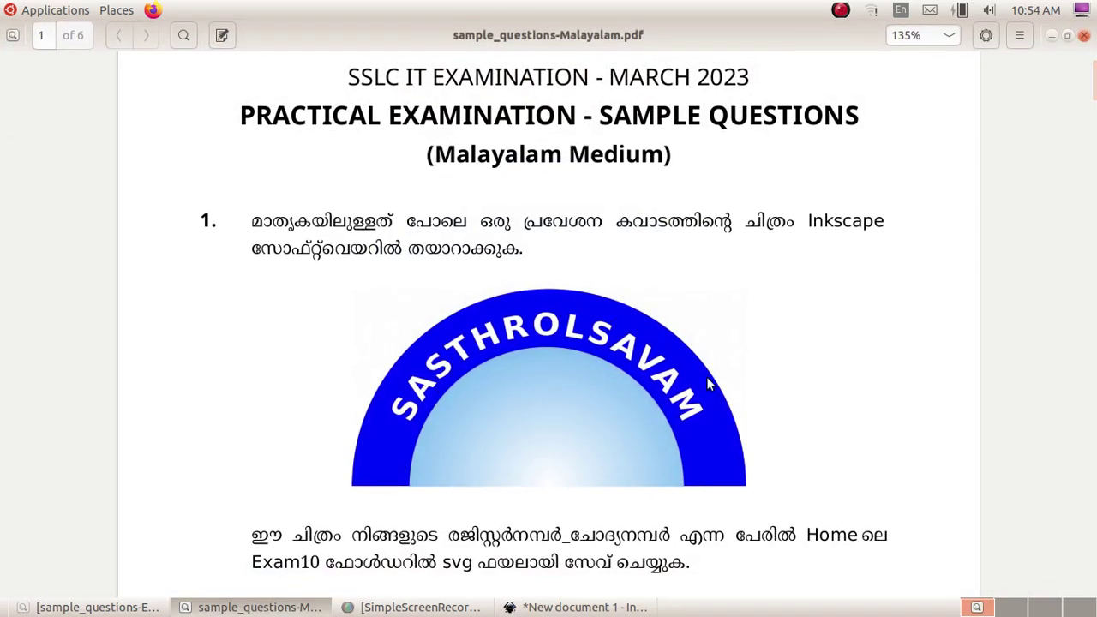
pyautogui.click(265, 606)
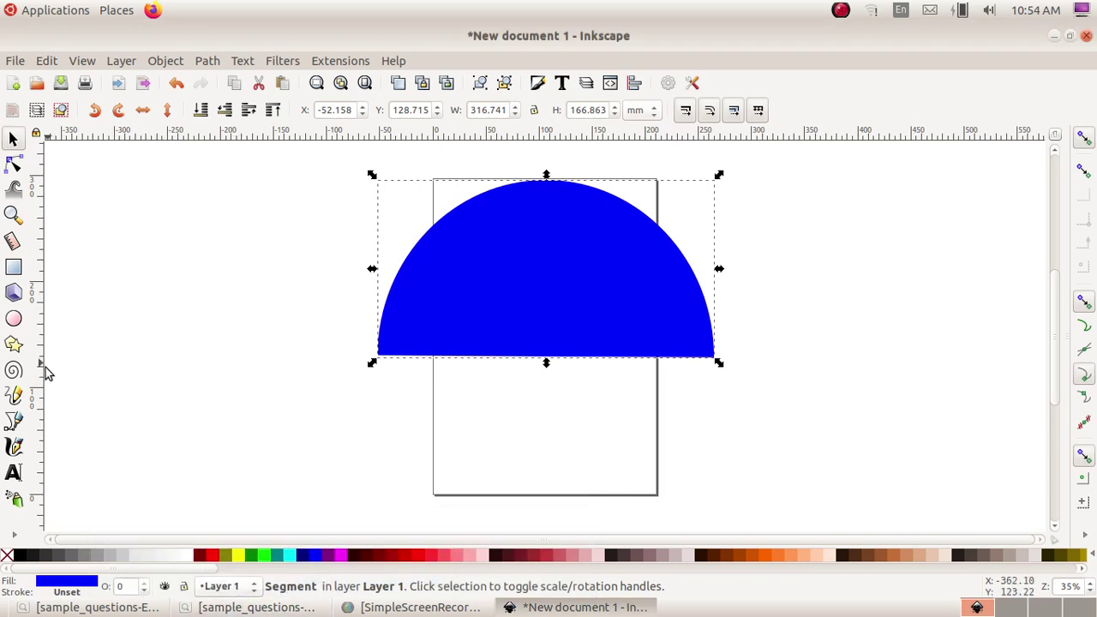
# Add the text SASTHROLSAVAM left of the page and enlarge it.
pyautogui.click(17, 477)
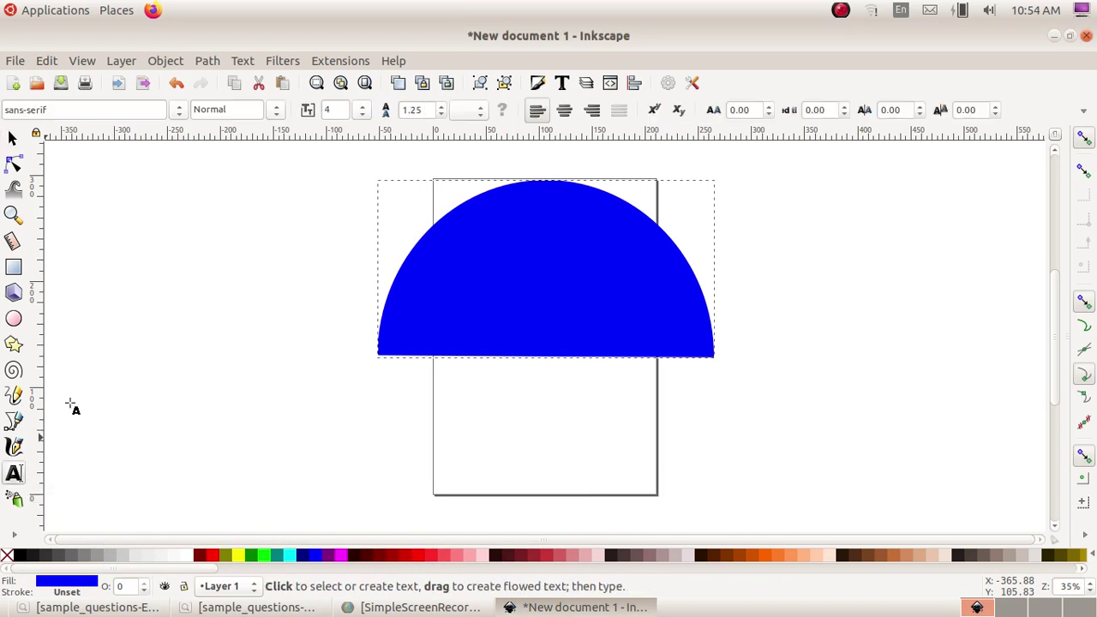
pyautogui.click(110, 295)
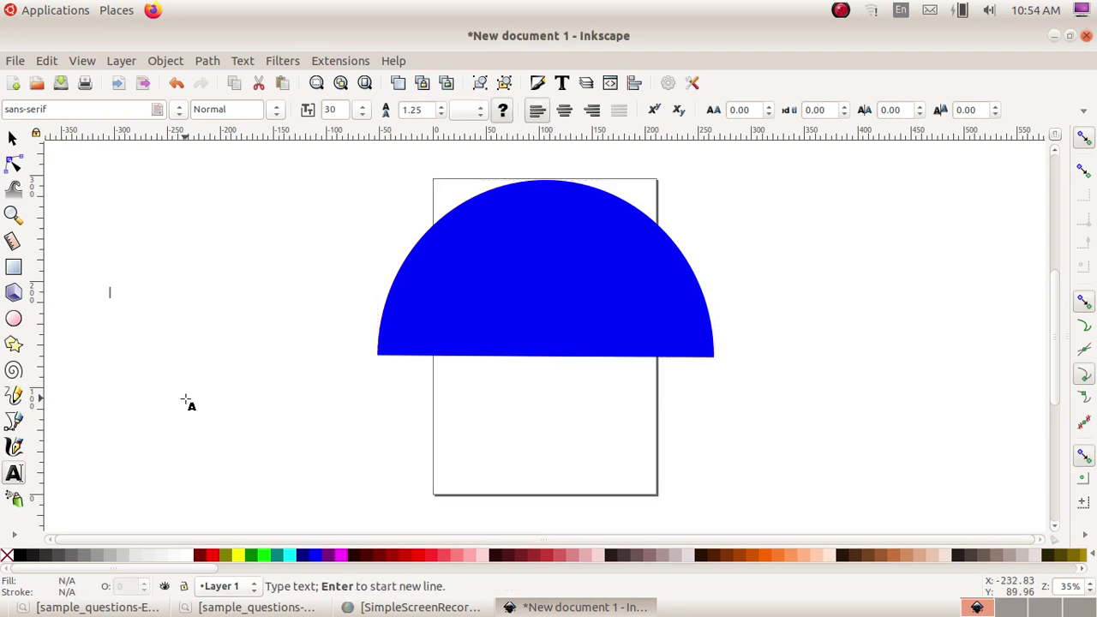
pyautogui.write('SAS')
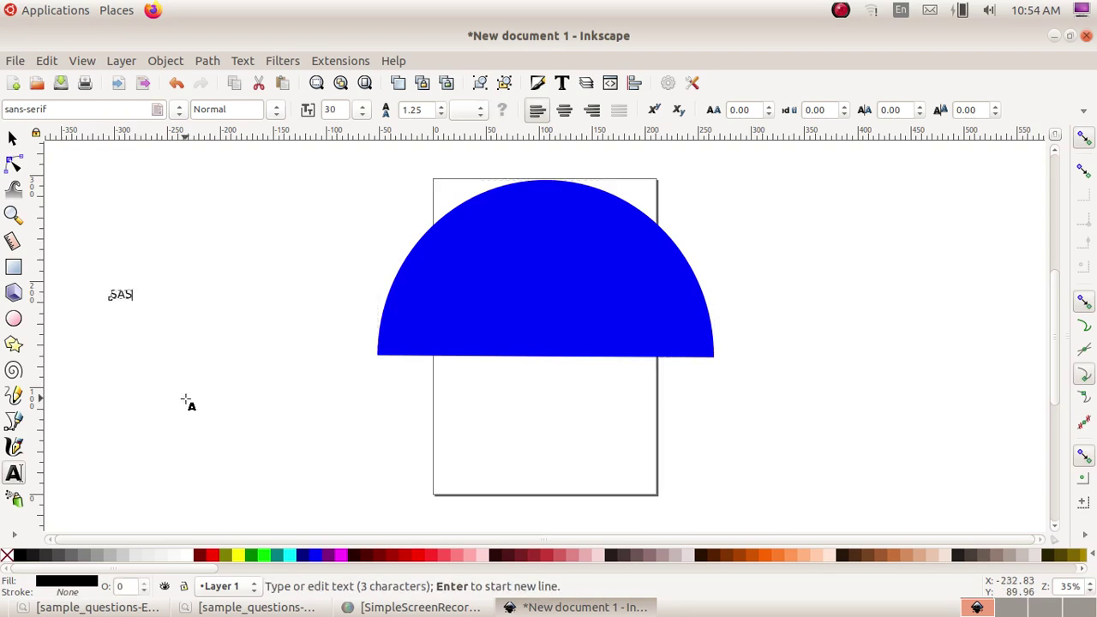
pyautogui.write('THROLSAVAM')
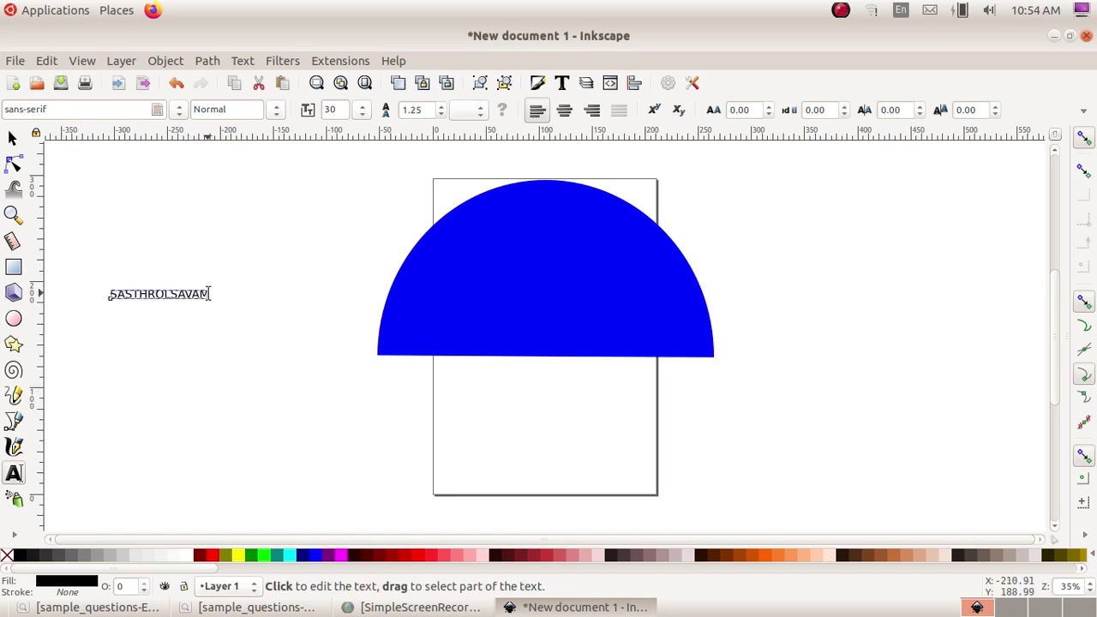
pyautogui.moveTo(210, 294); pyautogui.dragTo(155, 294)
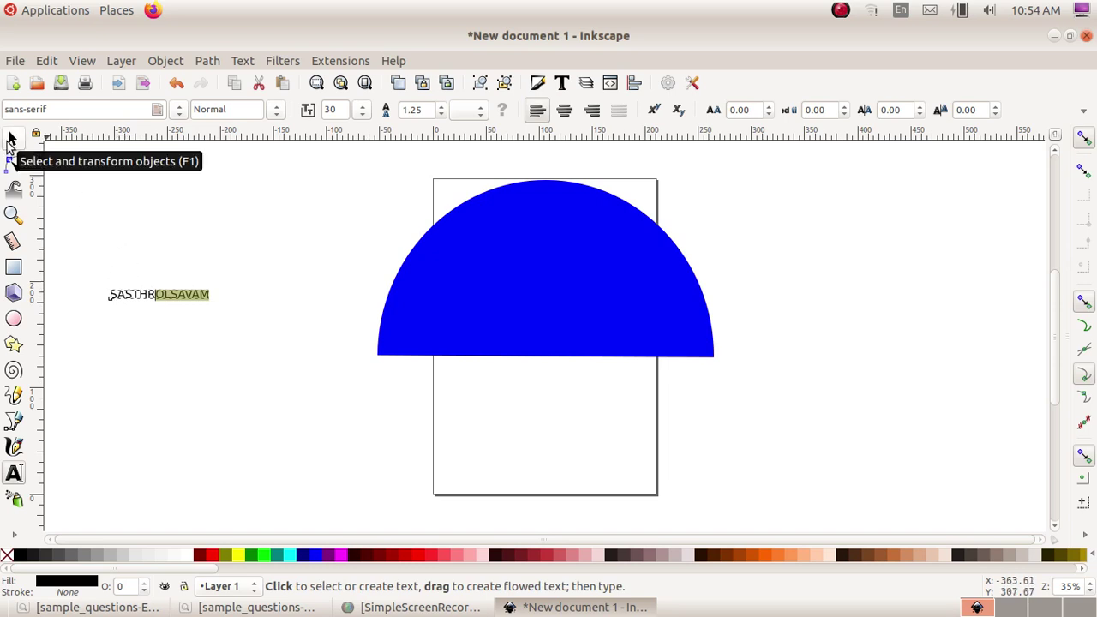
pyautogui.click(10, 137)
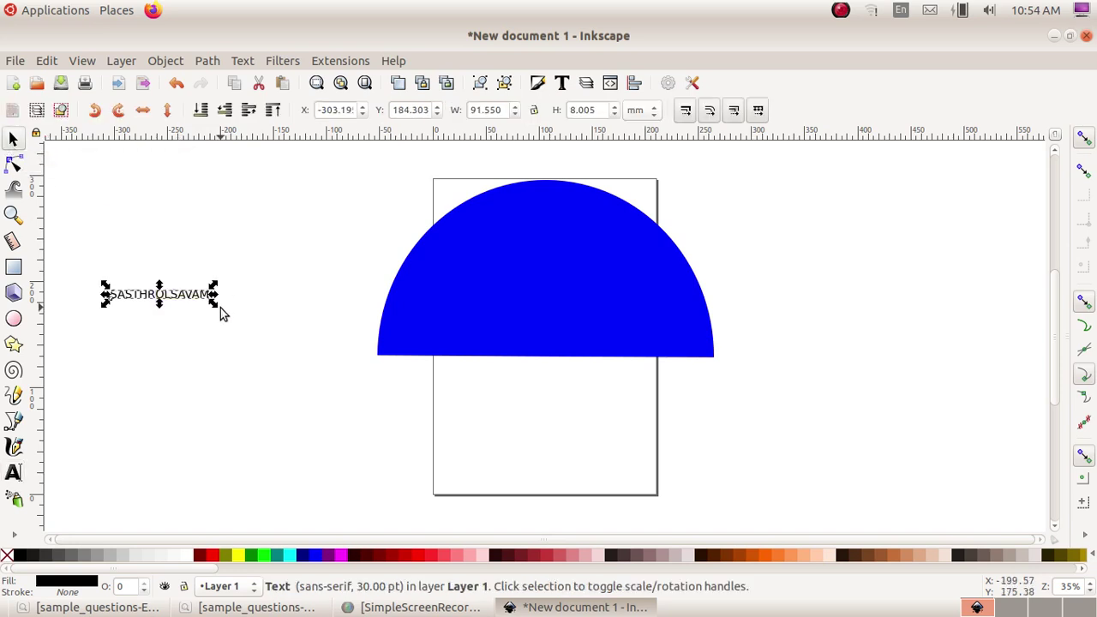
pyautogui.moveTo(215, 305); pyautogui.dragTo(307, 333)
# Set the SASTHROLSAVAM text's font style to Bold.
pyautogui.doubleClick(285, 319)
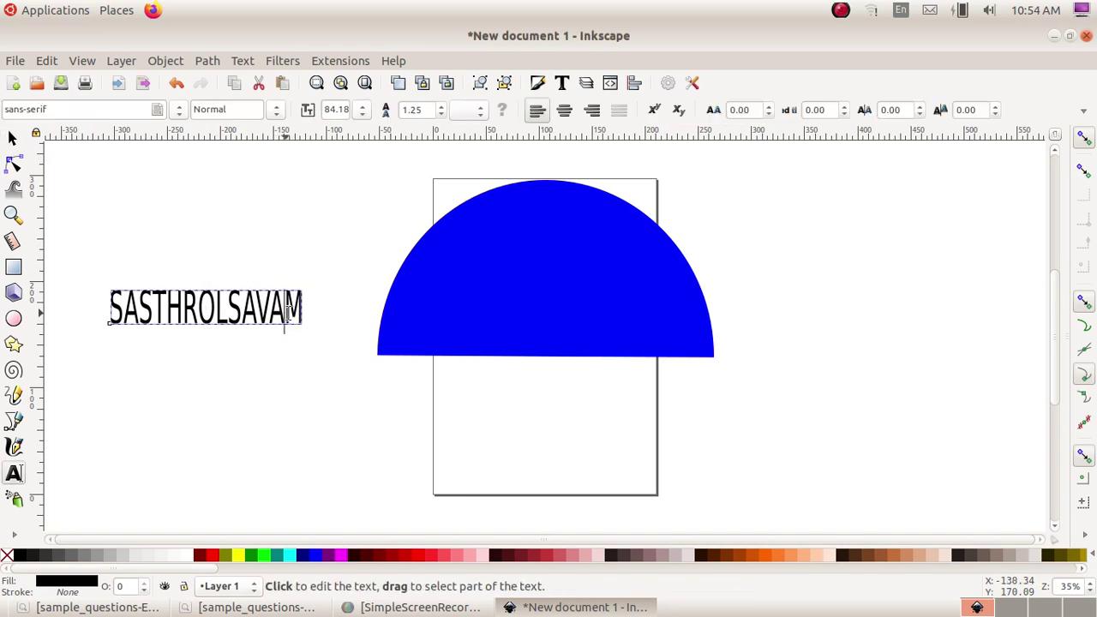
pyautogui.moveTo(301, 308); pyautogui.dragTo(108, 305)
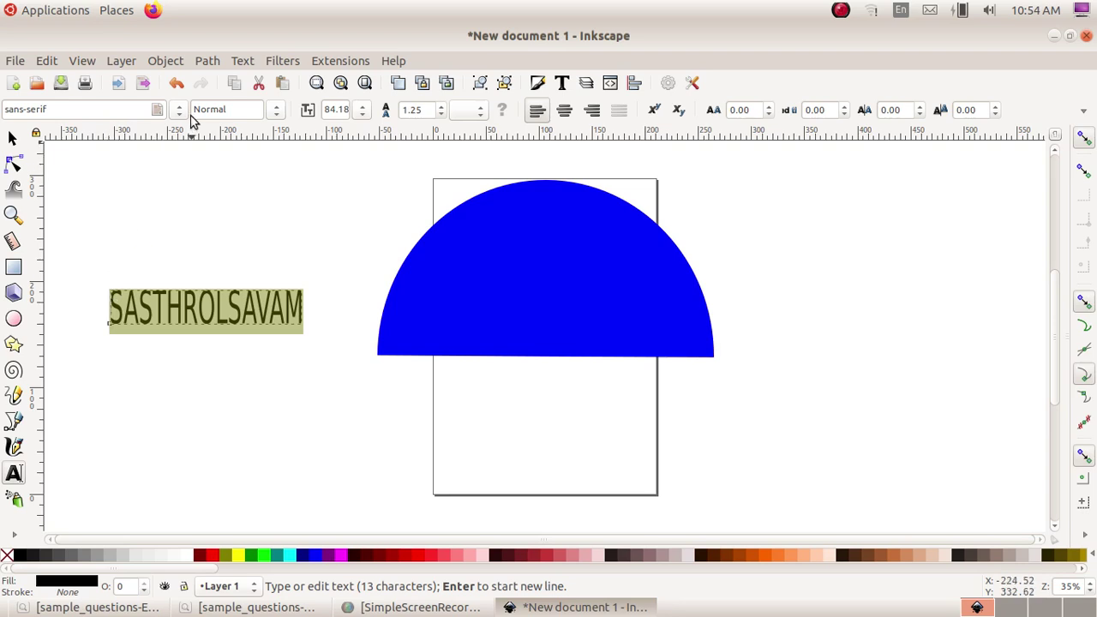
pyautogui.click(275, 109)
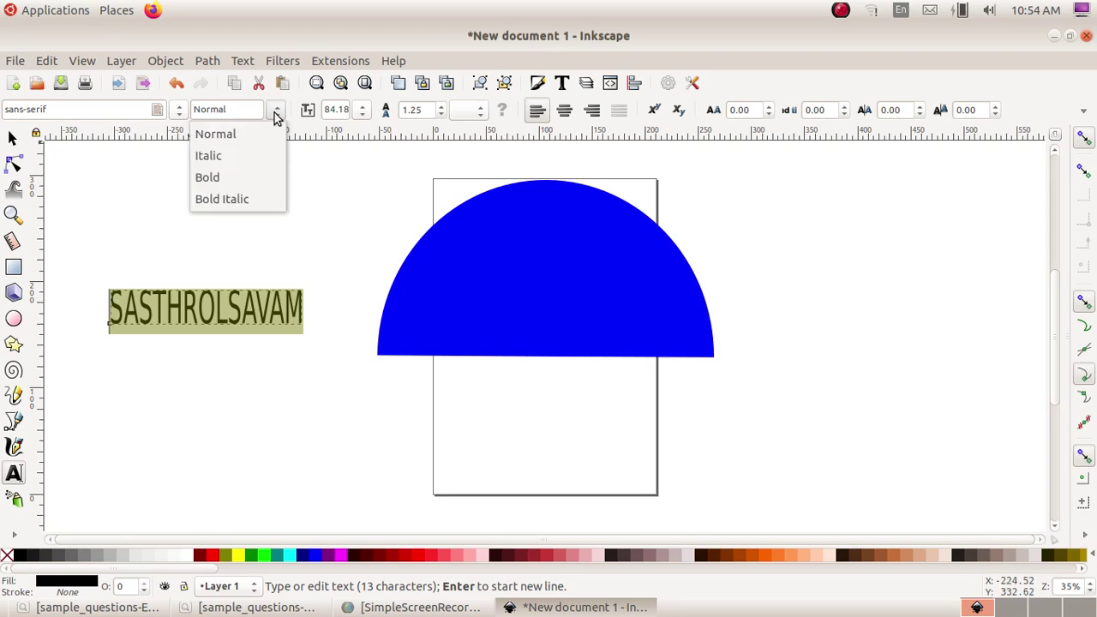
pyautogui.click(262, 175)
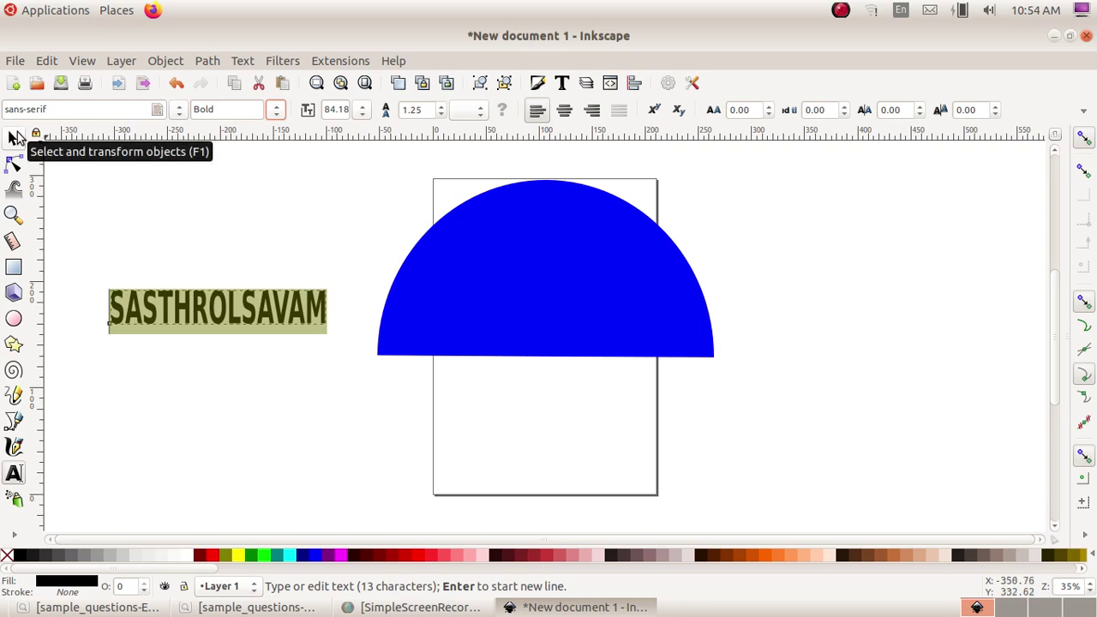
pyautogui.click(15, 138)
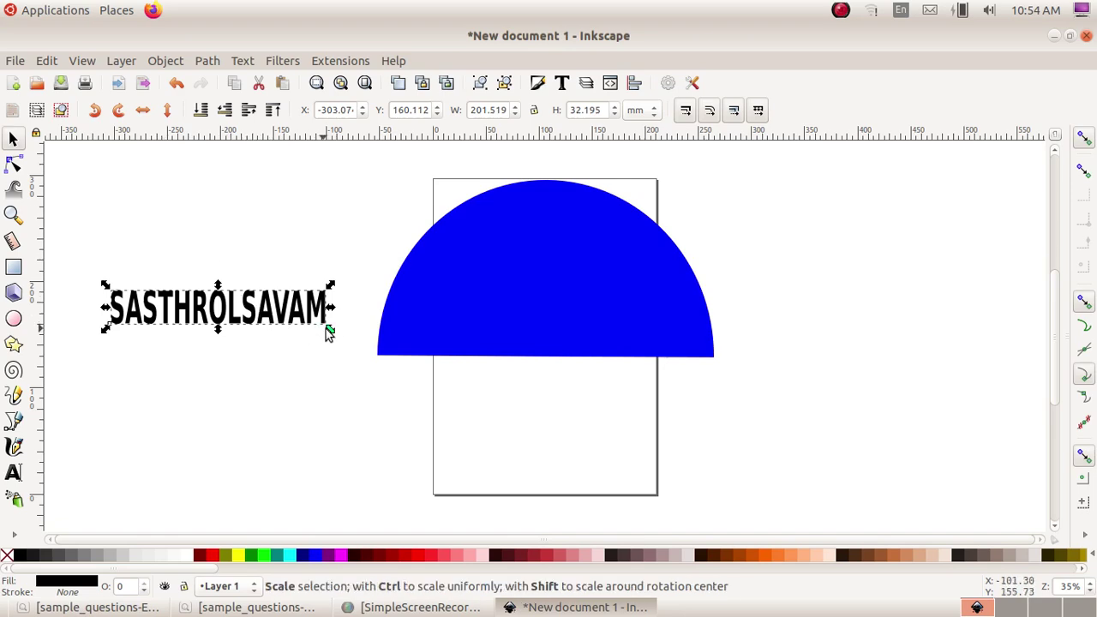
# Stretch SASTHROLSAVAM slightly wider and give it a light 7.5% gray fill.
pyautogui.moveTo(330, 325); pyautogui.dragTo(304, 304)
pyautogui.click(256, 607)
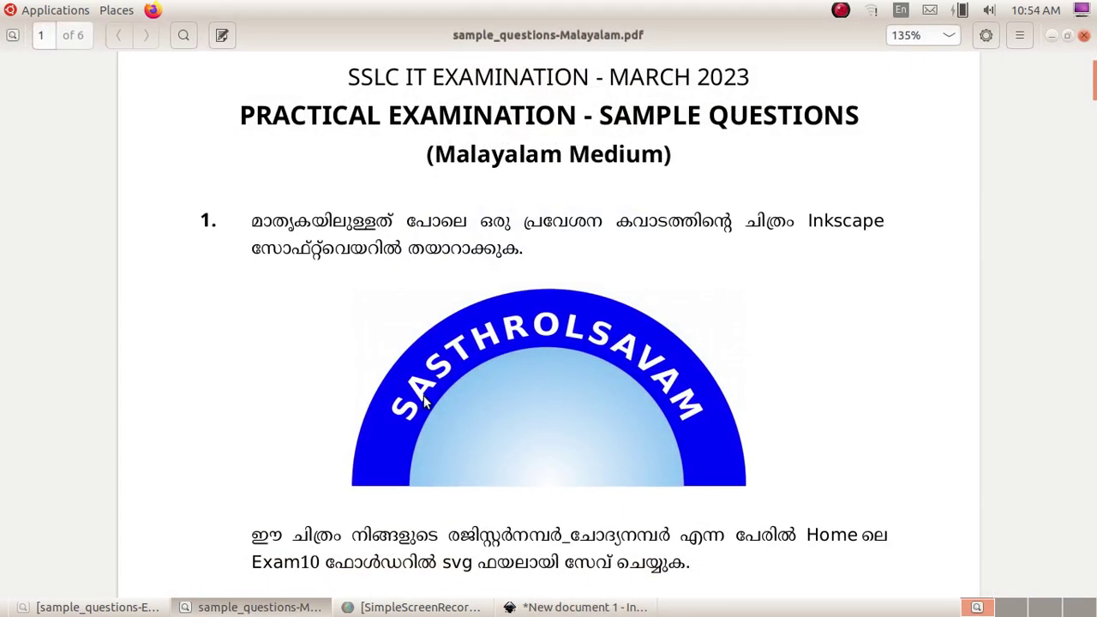
pyautogui.click(280, 605)
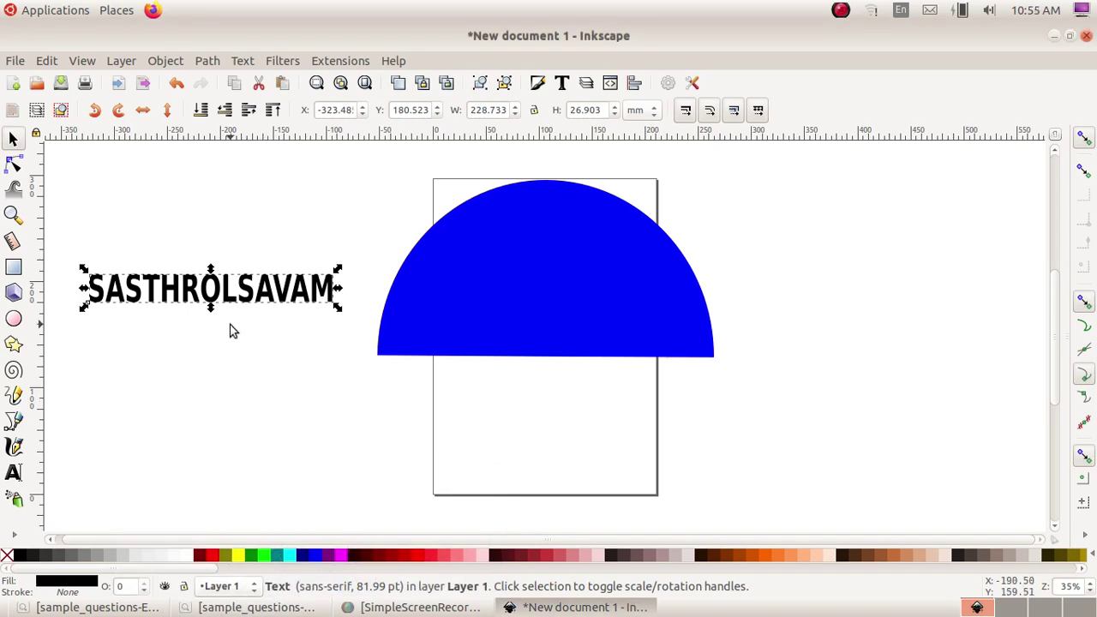
pyautogui.click(144, 559)
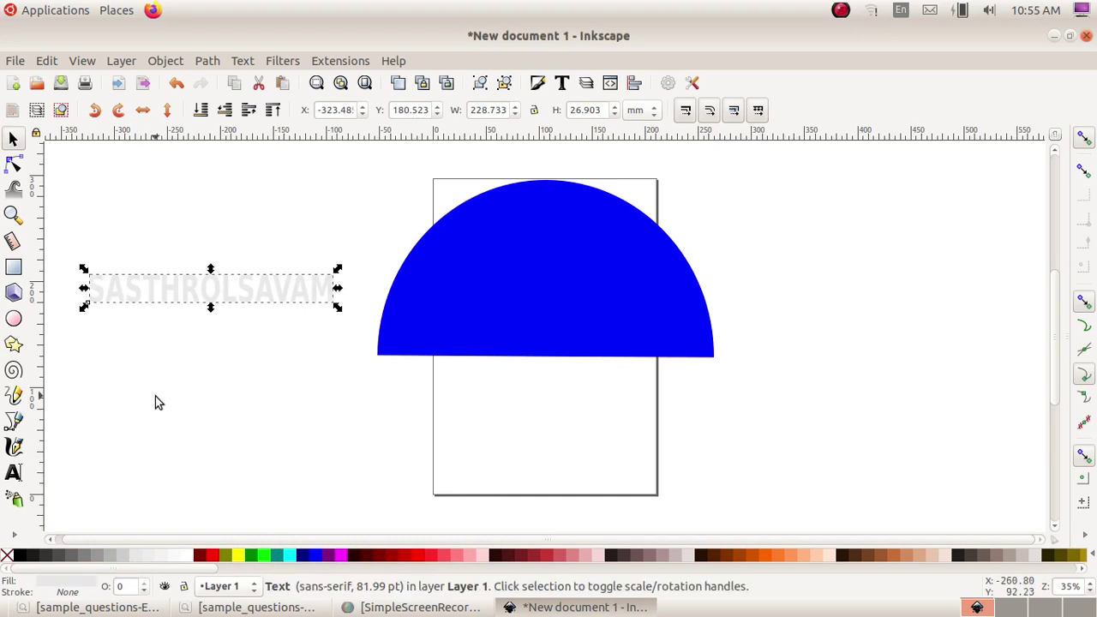
pyautogui.click(183, 356)
pyautogui.click(201, 297)
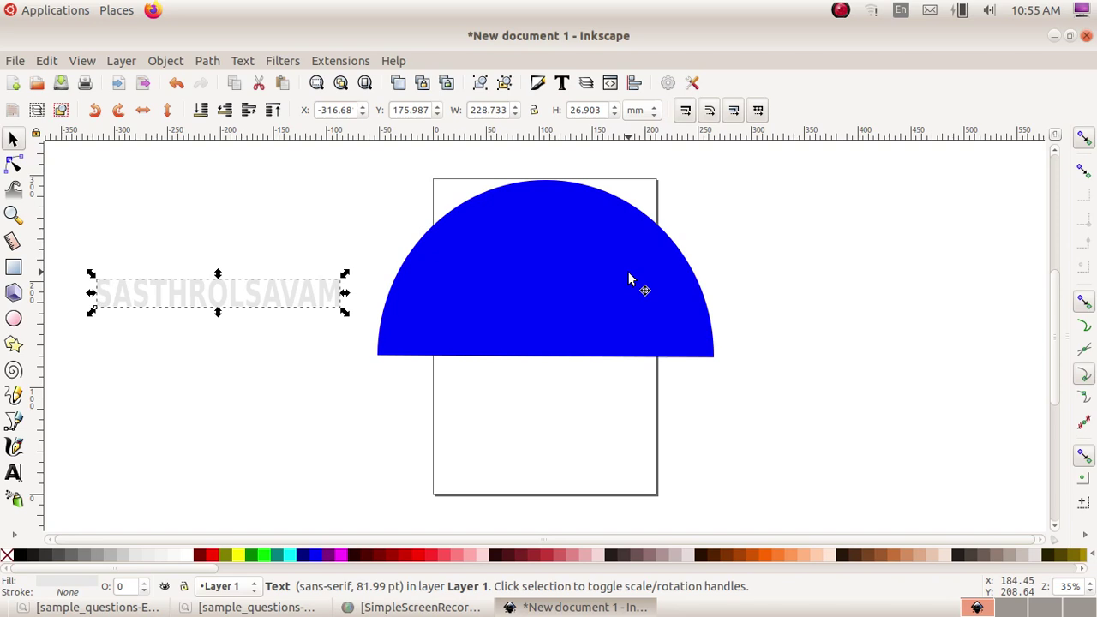
# Duplicate the blue semicircle with Edit > Duplicate.
pyautogui.click(563, 284)
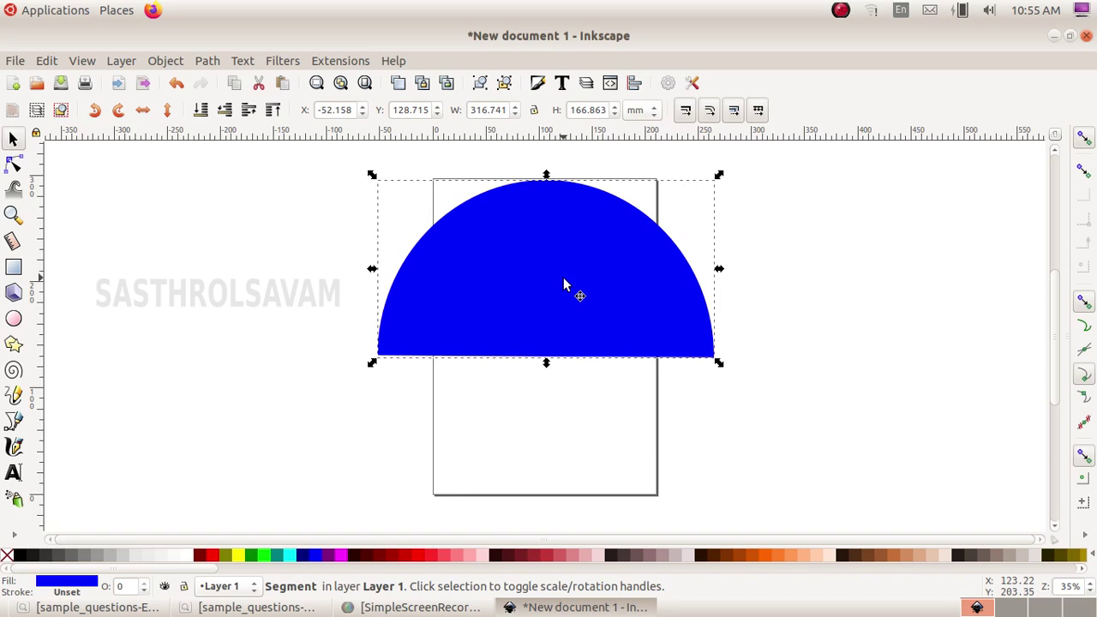
pyautogui.click(557, 315)
pyautogui.click(46, 61)
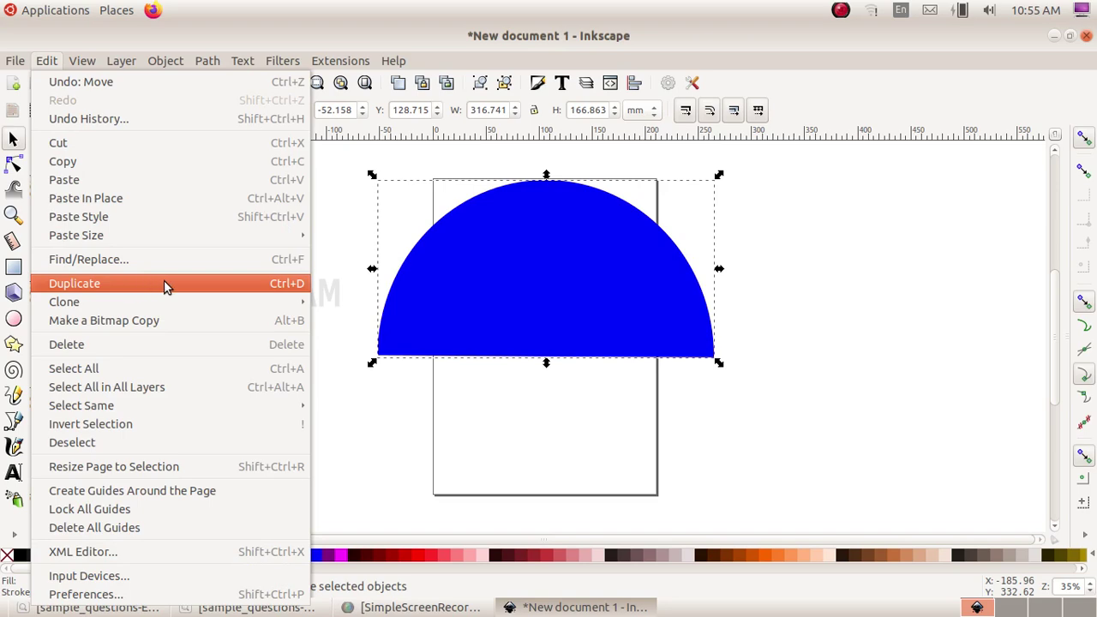
pyautogui.click(232, 285)
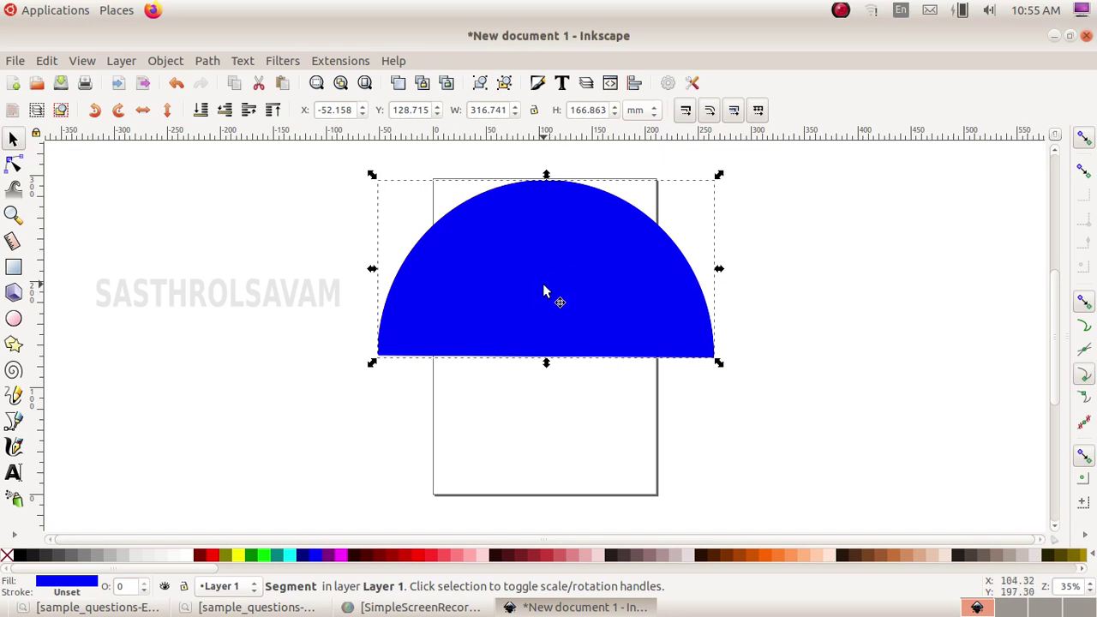
# Colour the copy magenta and place it over the lower part of the blue dome.
pyautogui.moveTo(544, 291); pyautogui.dragTo(686, 387)
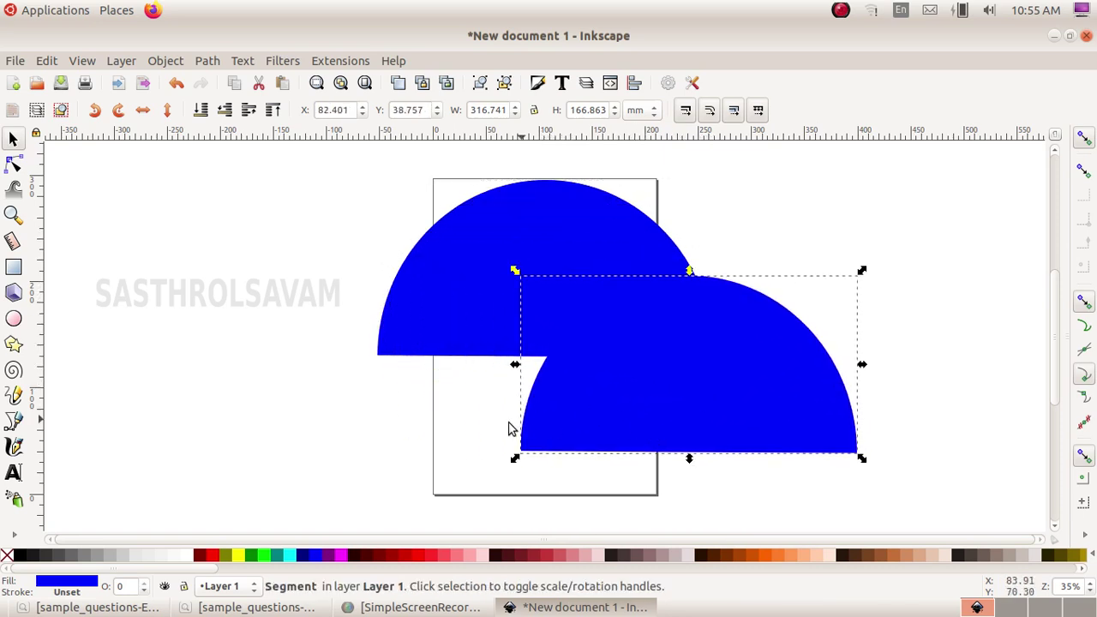
pyautogui.click(341, 555)
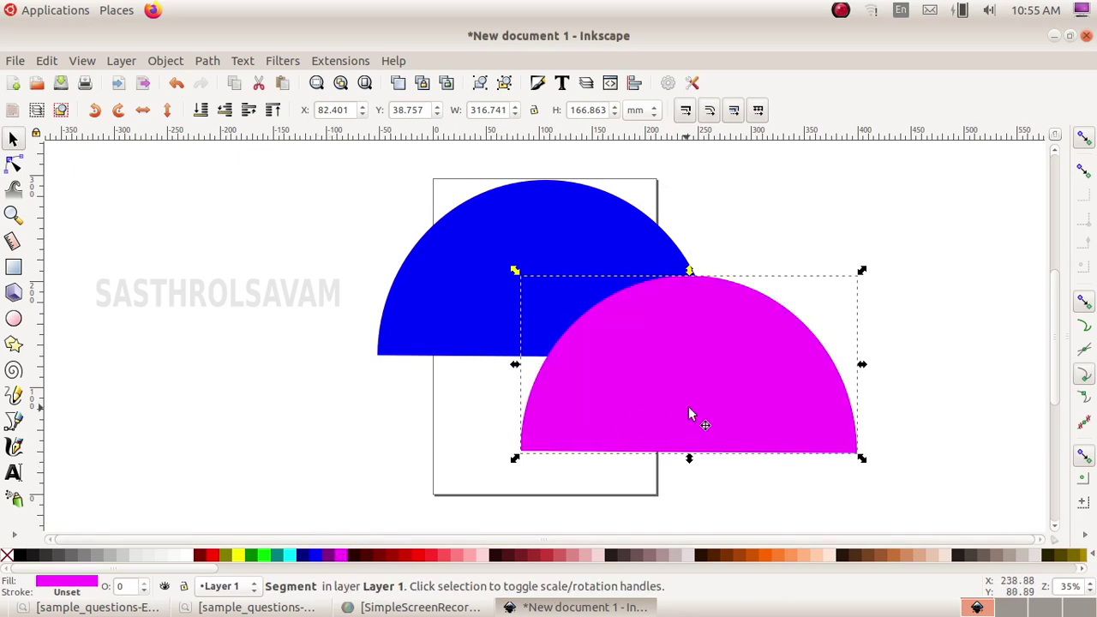
pyautogui.moveTo(690, 414); pyautogui.dragTo(570, 368)
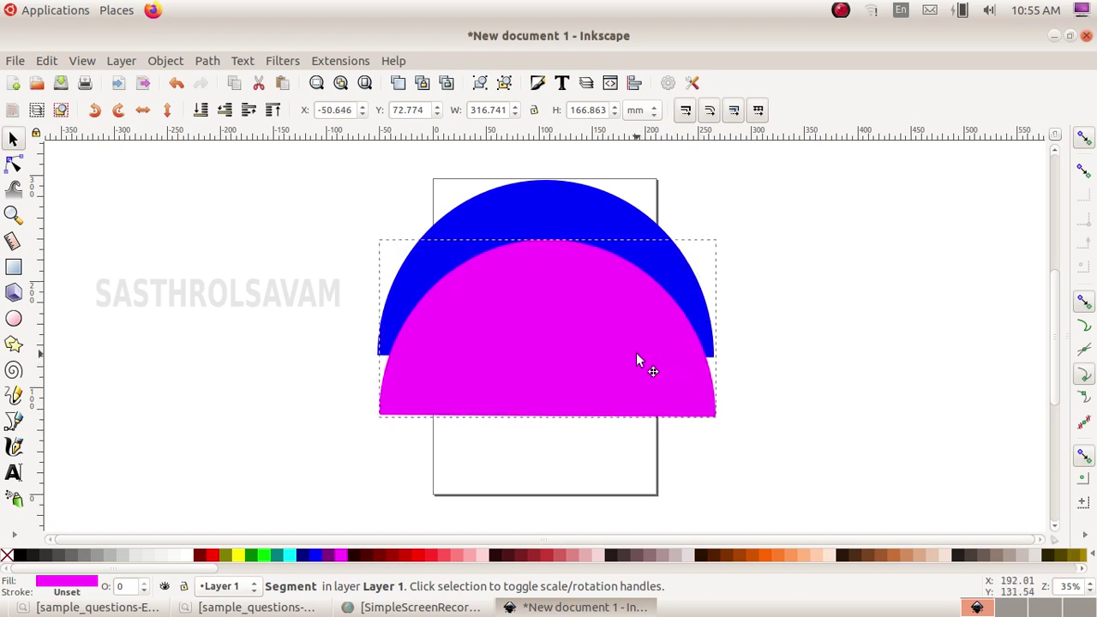
# Shrink the magenta semicircle and, with snapping off, set it onto the blue base.
pyautogui.moveTo(377, 431); pyautogui.dragTo(406, 386)
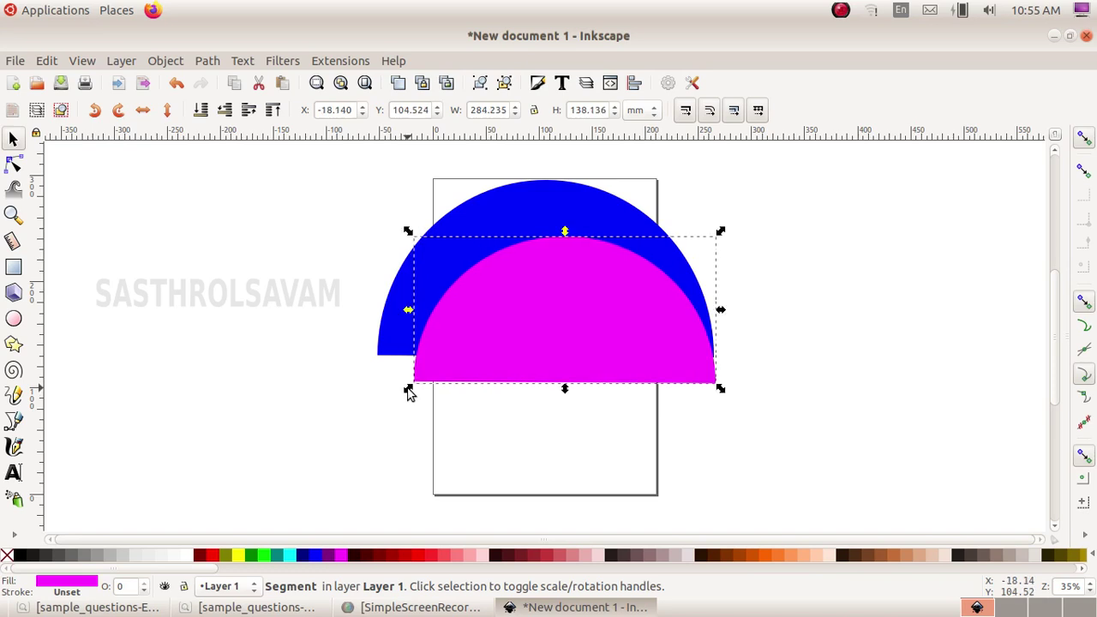
pyautogui.moveTo(528, 360); pyautogui.dragTo(527, 337)
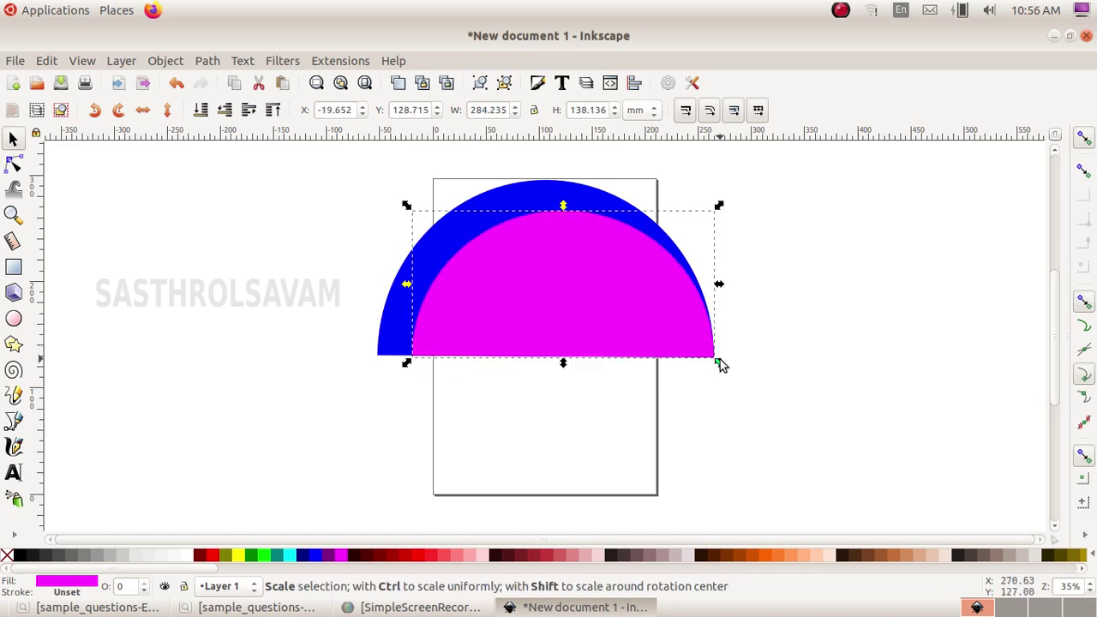
pyautogui.moveTo(666, 338); pyautogui.dragTo(637, 334)
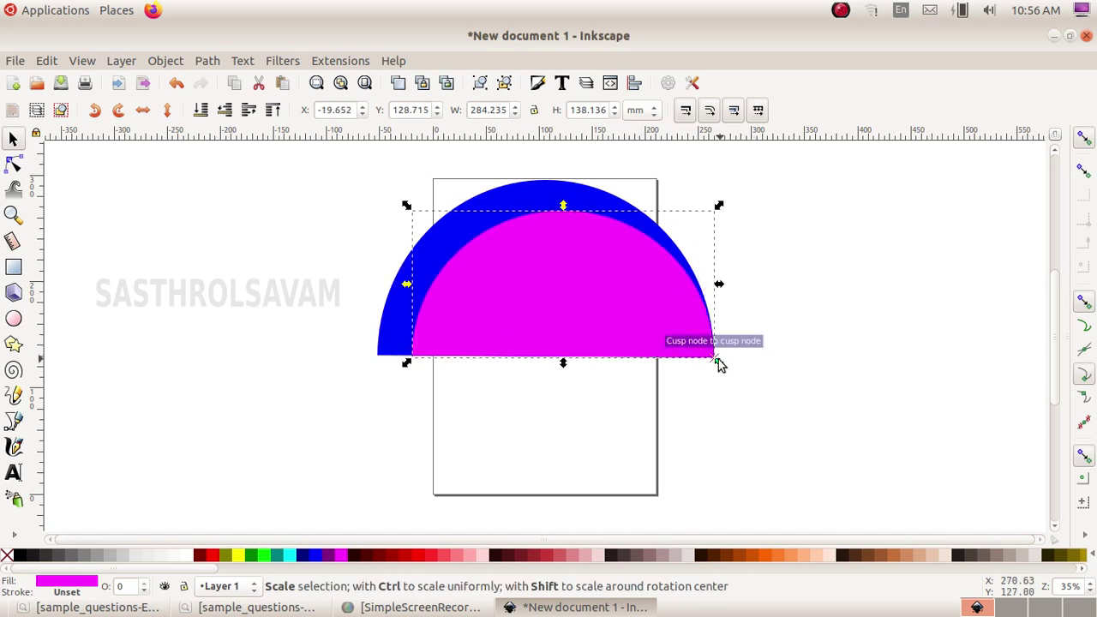
pyautogui.click(1082, 139)
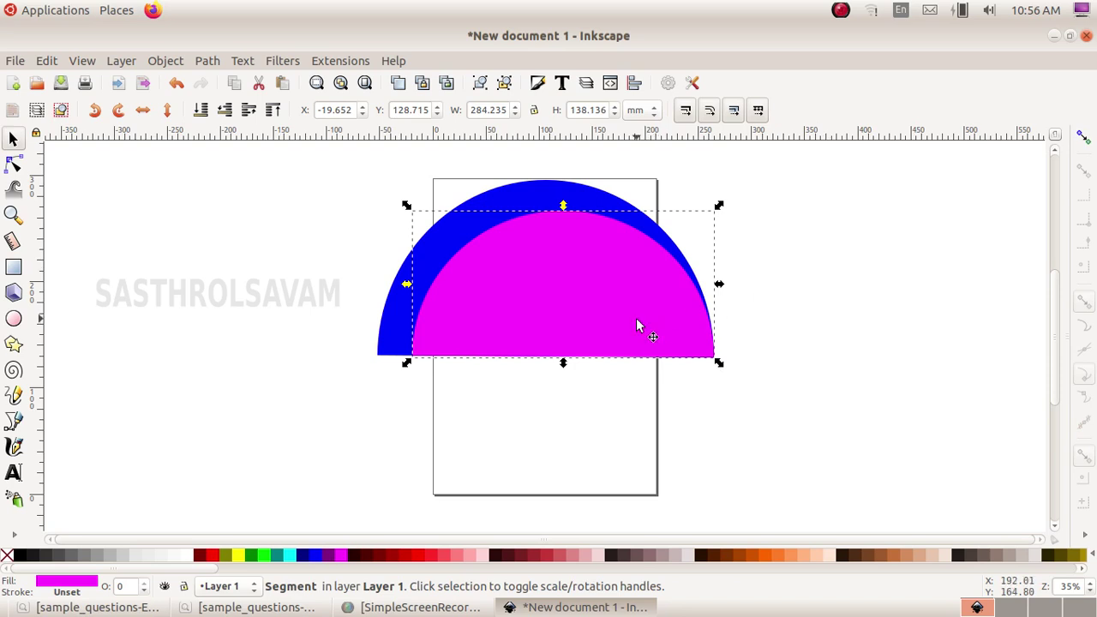
pyautogui.moveTo(636, 324); pyautogui.dragTo(621, 325)
pyautogui.moveTo(394, 365); pyautogui.dragTo(404, 354)
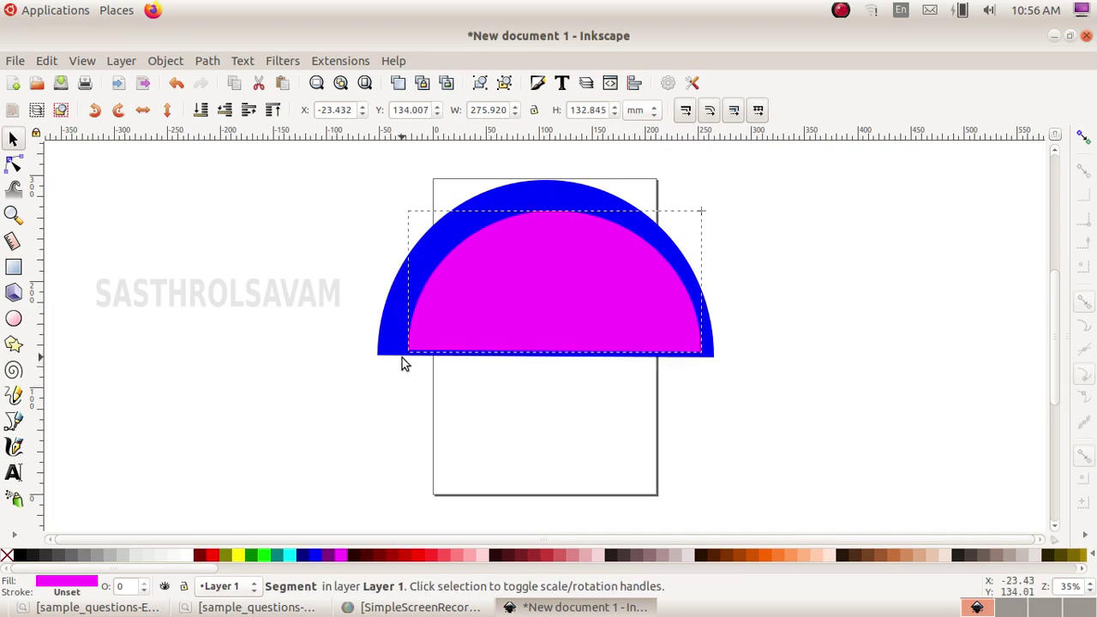
pyautogui.moveTo(707, 354); pyautogui.dragTo(681, 357)
pyautogui.moveTo(579, 320); pyautogui.dragTo(584, 325)
# Fine-tune the magenta semicircle to 236.610 × 118.482 mm, leaving an even blue band.
pyautogui.click(849, 417)
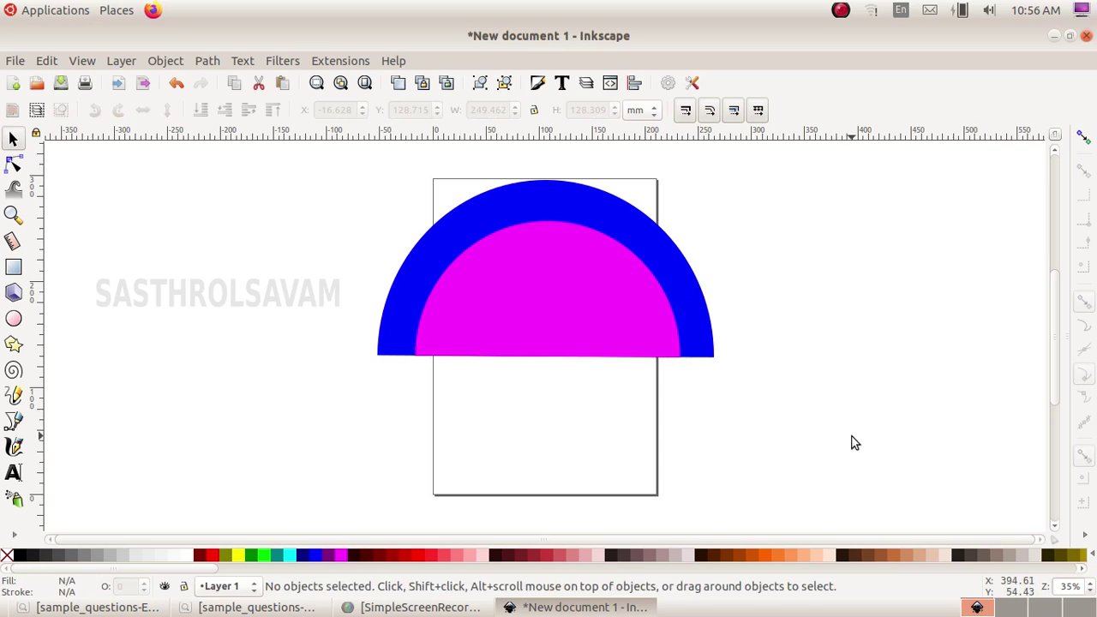
pyautogui.click(556, 287)
pyautogui.moveTo(410, 364); pyautogui.dragTo(418, 358)
pyautogui.moveTo(685, 218); pyautogui.dragTo(677, 233)
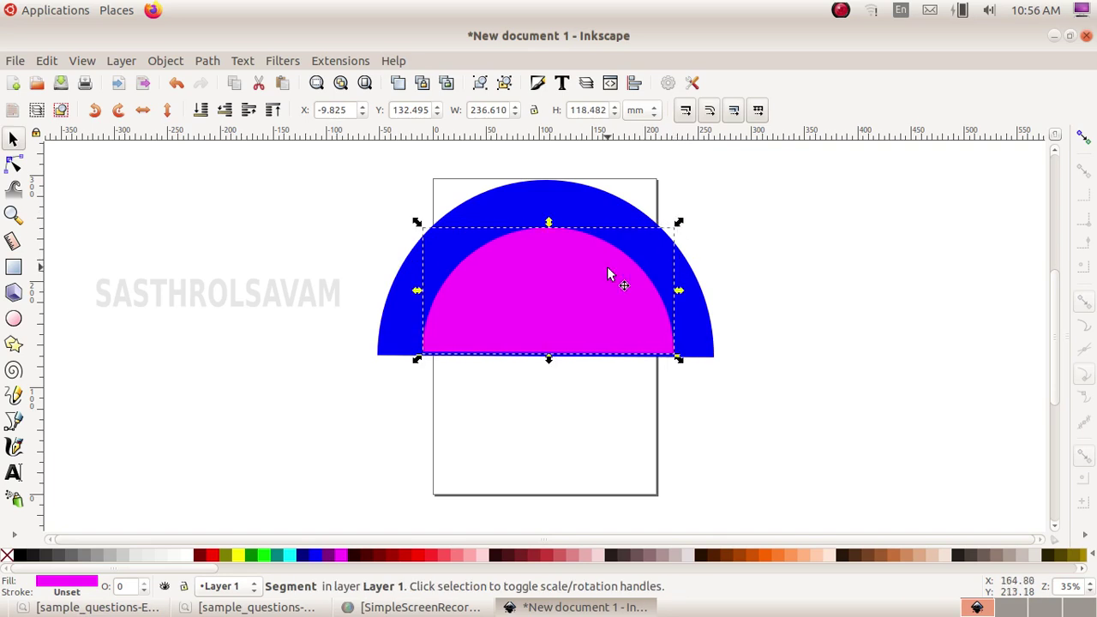
pyautogui.moveTo(604, 268); pyautogui.dragTo(603, 273)
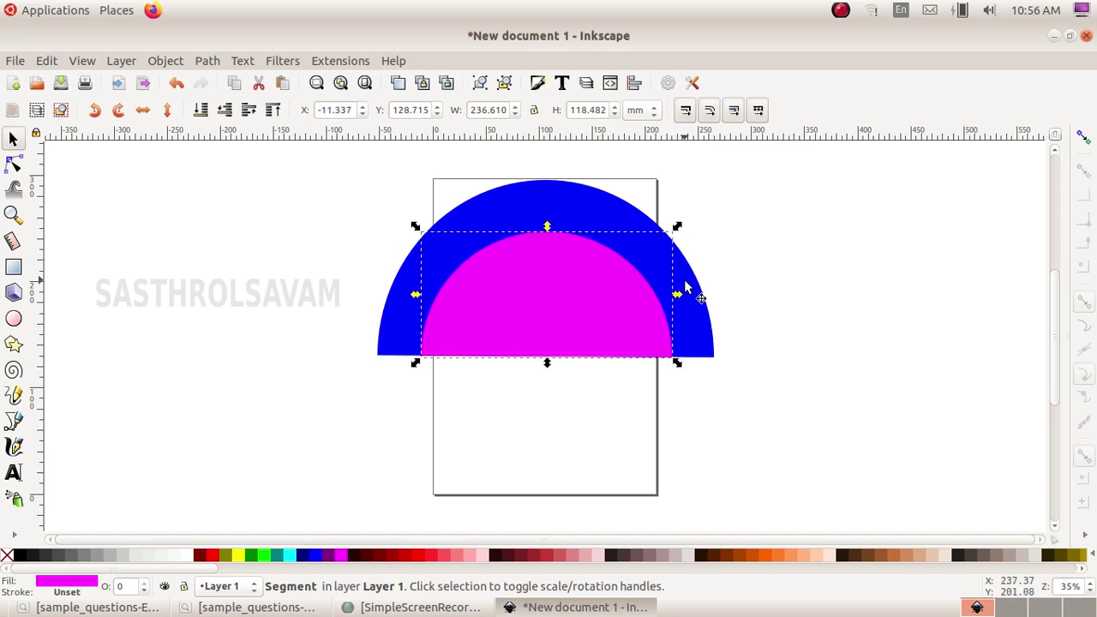
pyautogui.click(685, 286)
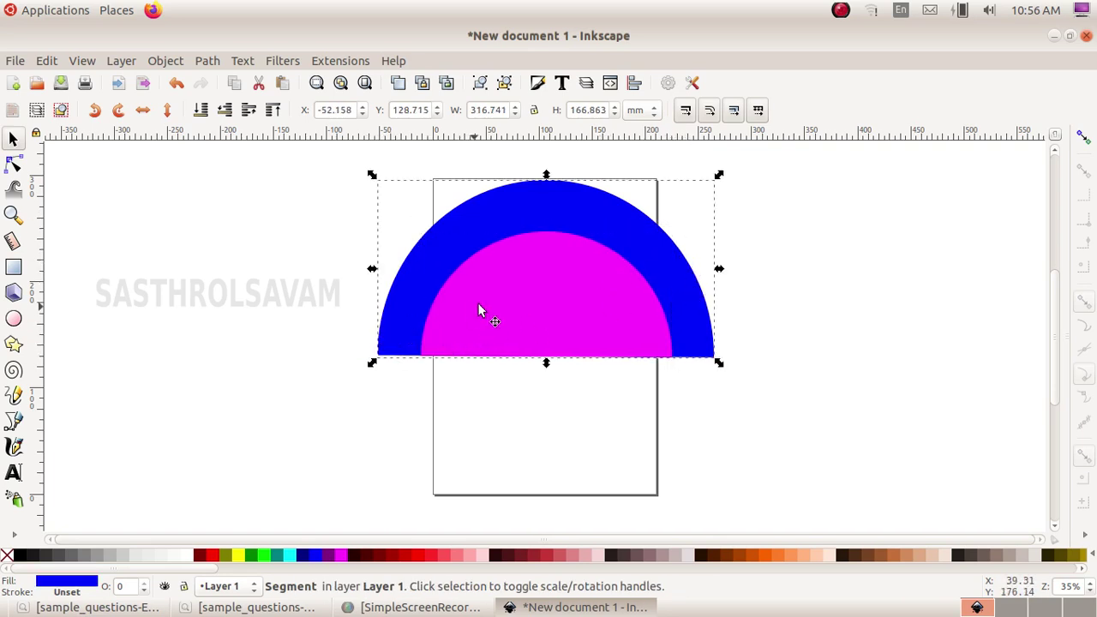
pyautogui.click(572, 312)
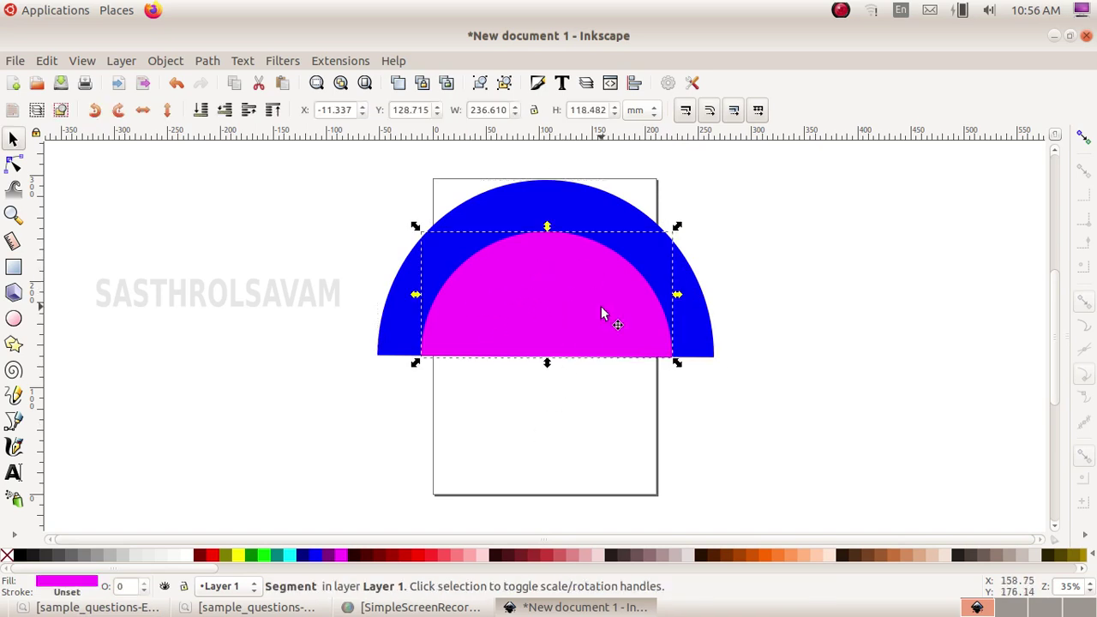
pyautogui.click(238, 377)
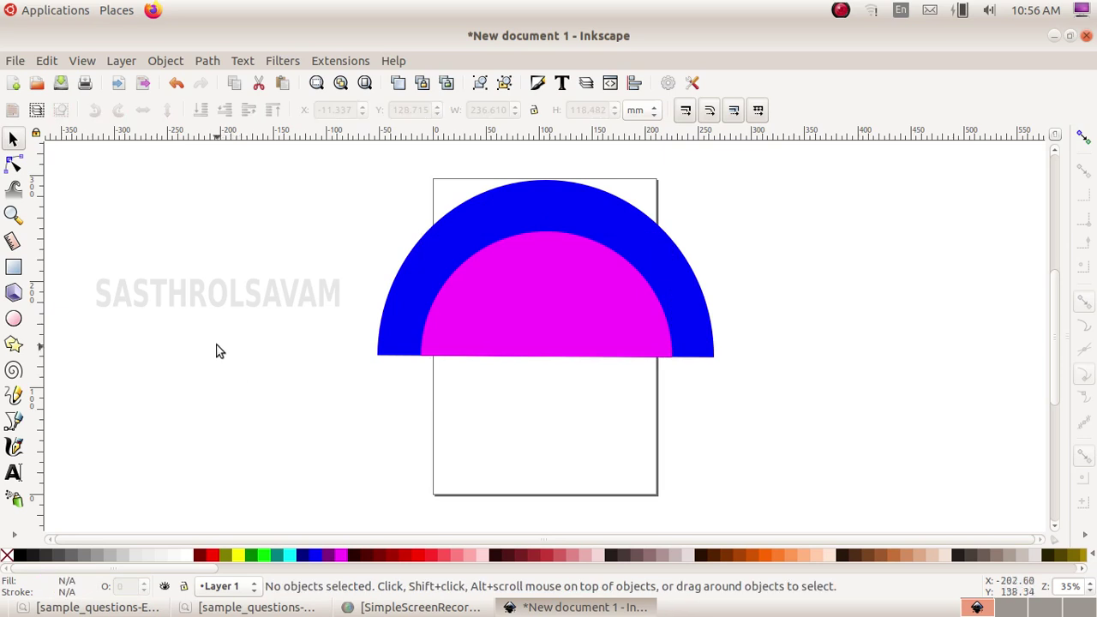
# Put SASTHROLSAVAM on the magenta semicircle's curved edge using Text > Put on Path.
pyautogui.click(221, 309)
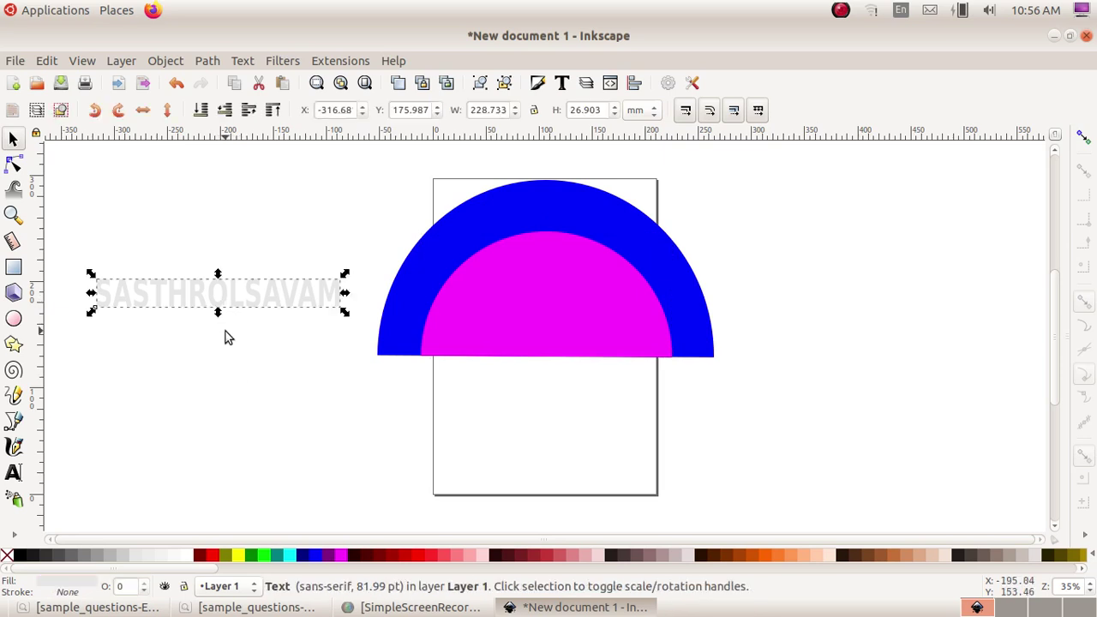
pyautogui.press('shift')
pyautogui.keyDown('shift'); pyautogui.click(525, 321); pyautogui.keyUp('shift')
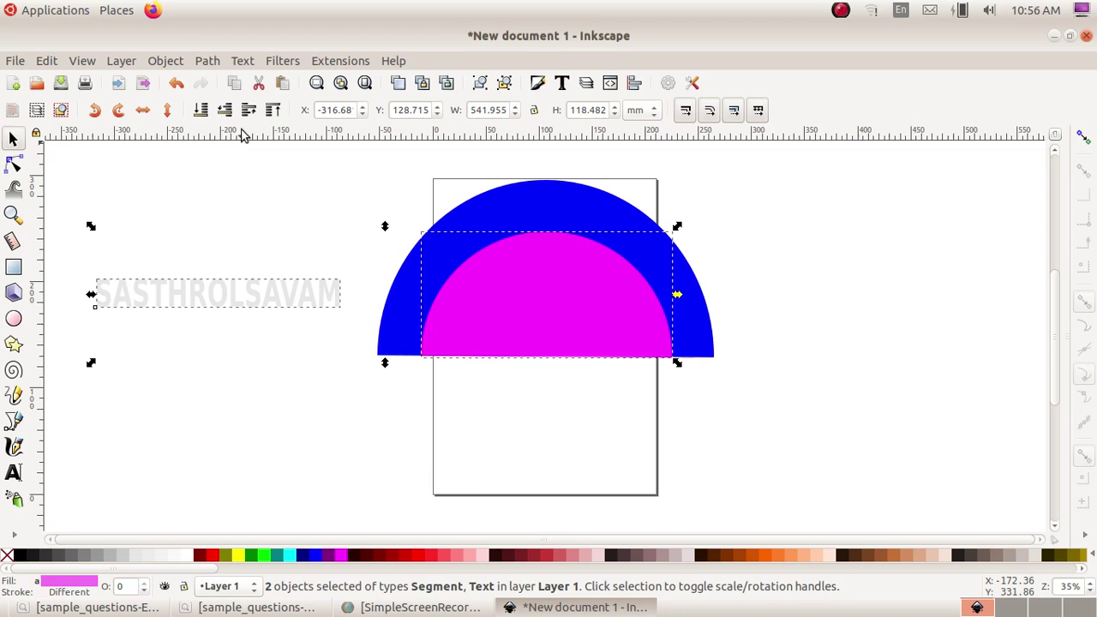
pyautogui.click(243, 62)
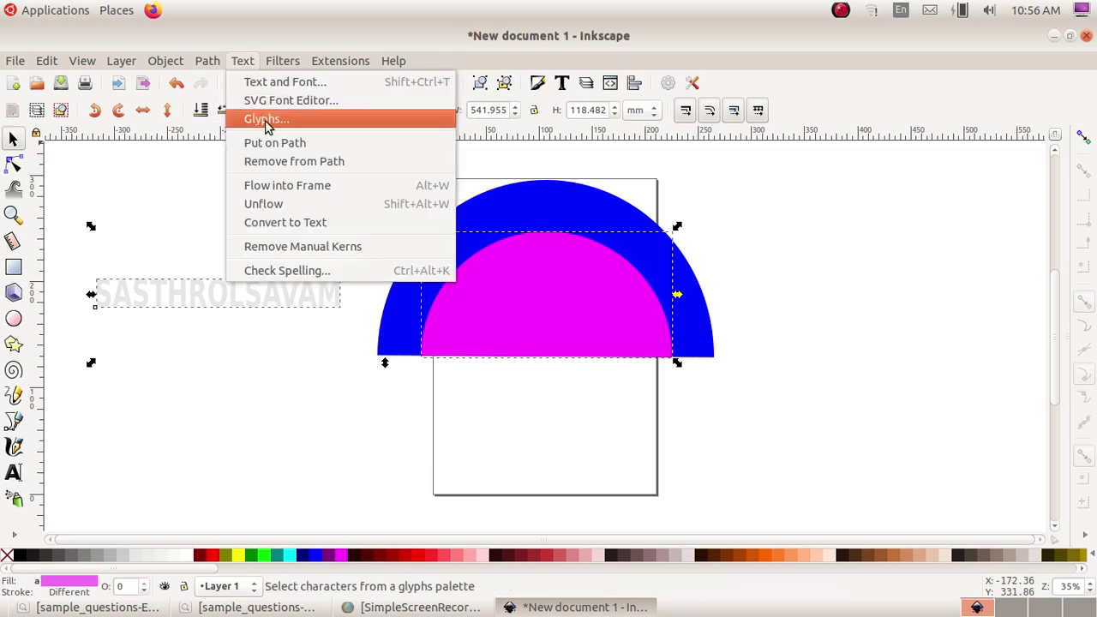
pyautogui.click(304, 143)
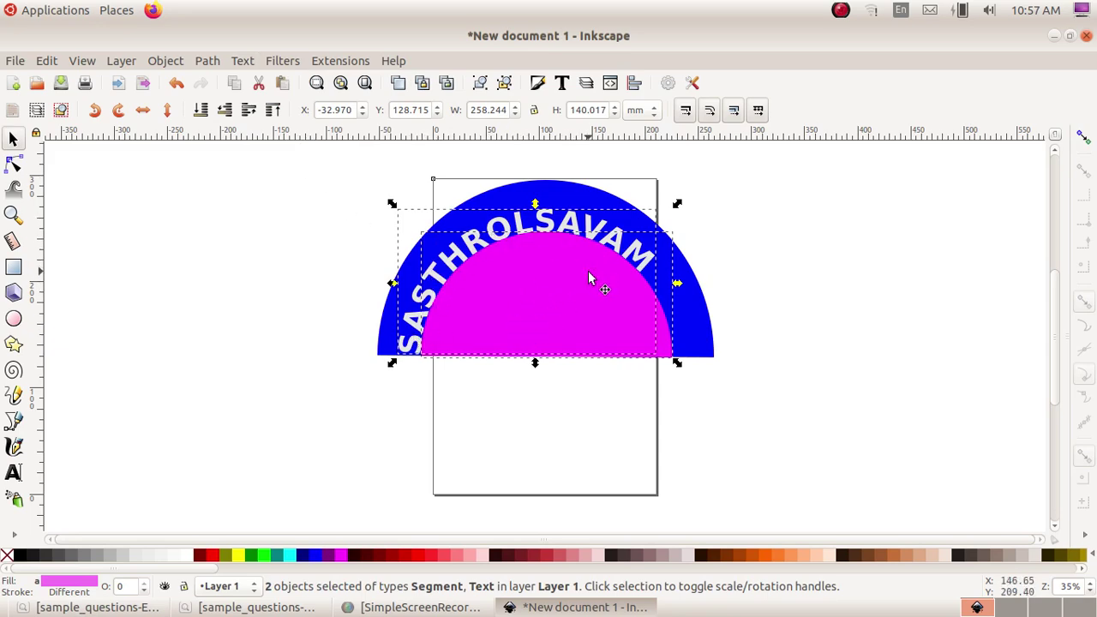
pyautogui.click(355, 265)
pyautogui.click(488, 259)
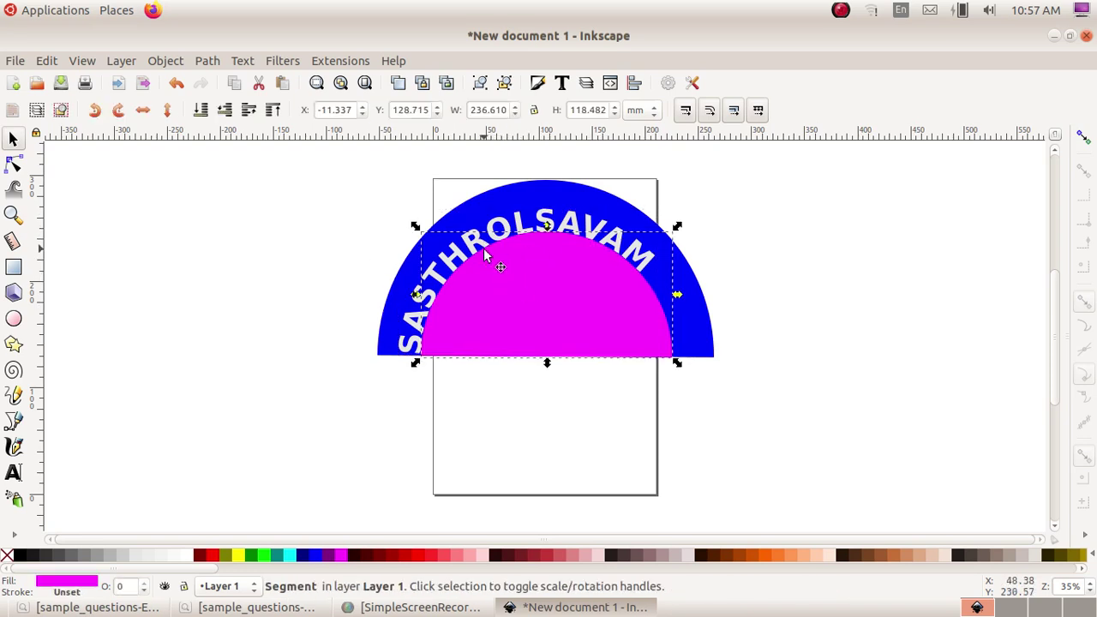
# Insert four leading spaces in the curved SASTHROLSAVAM text to centre it across the blue band.
pyautogui.press('e')
pyautogui.click(504, 226)
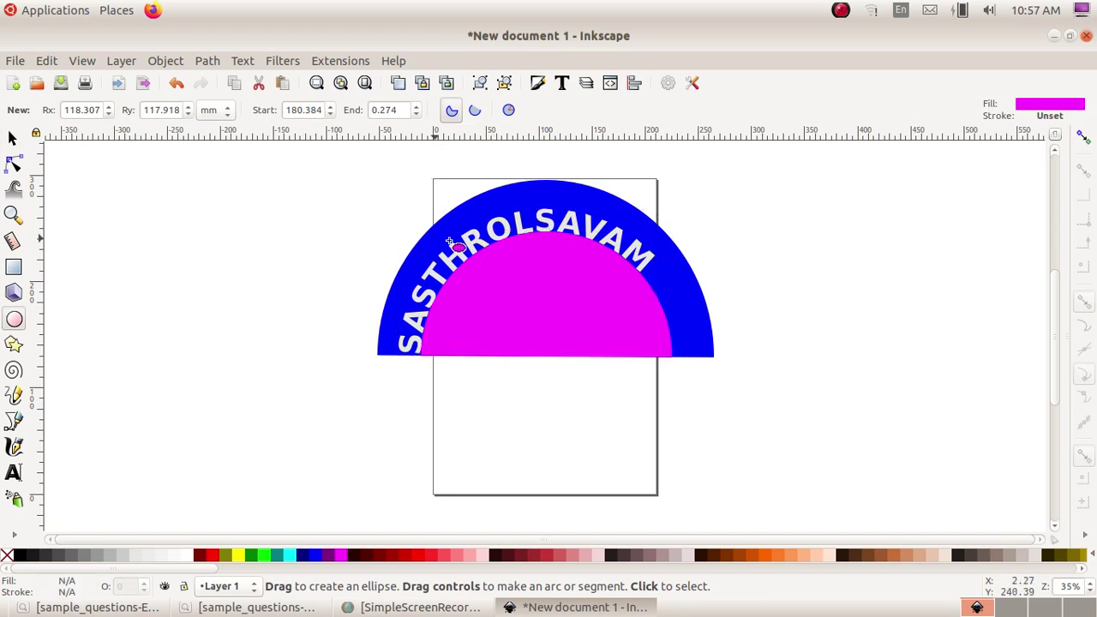
pyautogui.click(343, 218)
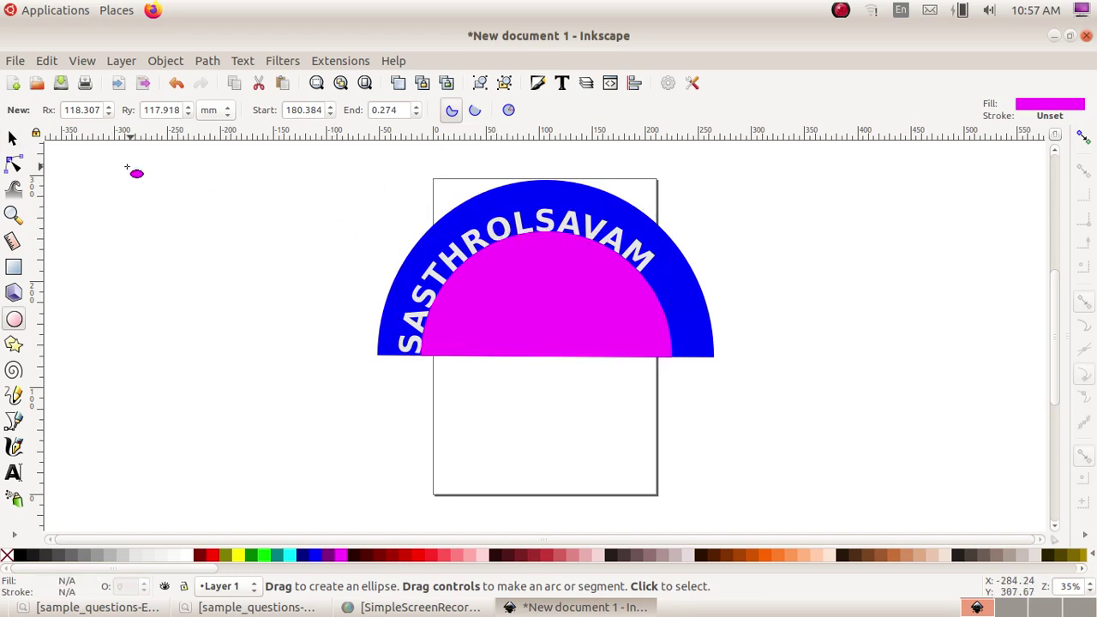
pyautogui.click(13, 138)
pyautogui.click(495, 232)
pyautogui.doubleClick(497, 233)
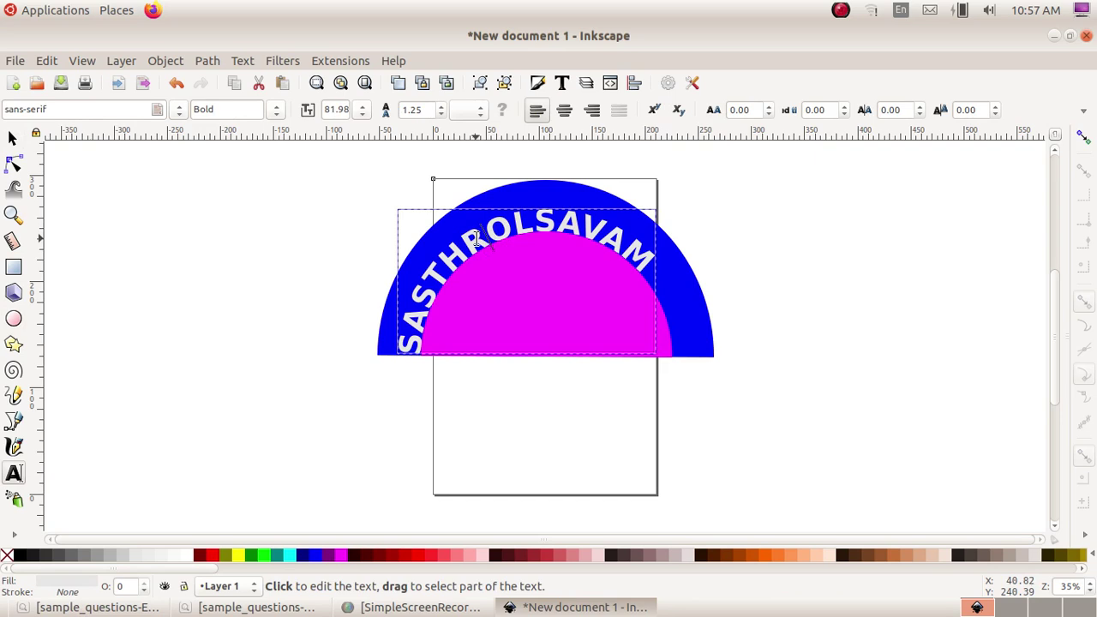
pyautogui.click(476, 238)
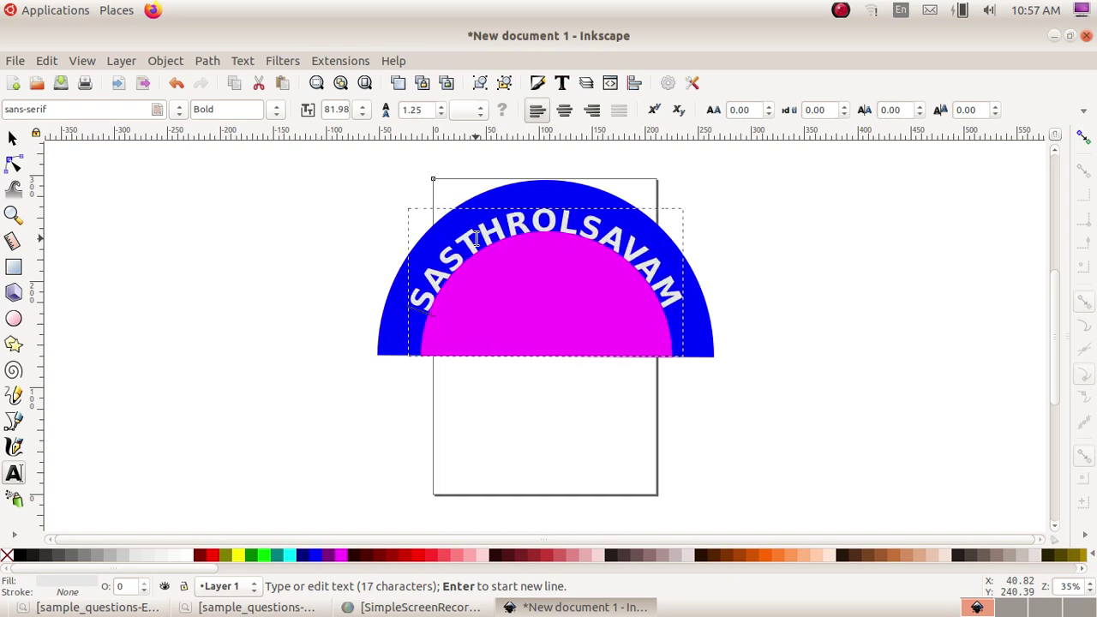
pyautogui.press('Escape')
pyautogui.click(13, 138)
pyautogui.click(167, 358)
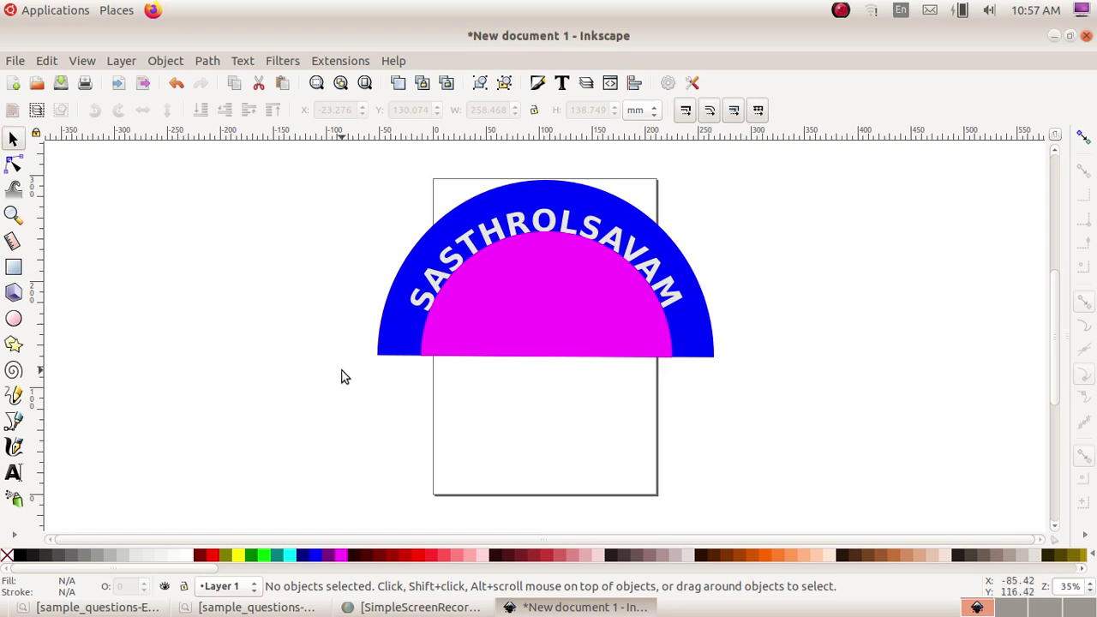
# Stretch the magenta half-disc slightly taller and nudge it so the curved text sits higher.
pyautogui.click(558, 272)
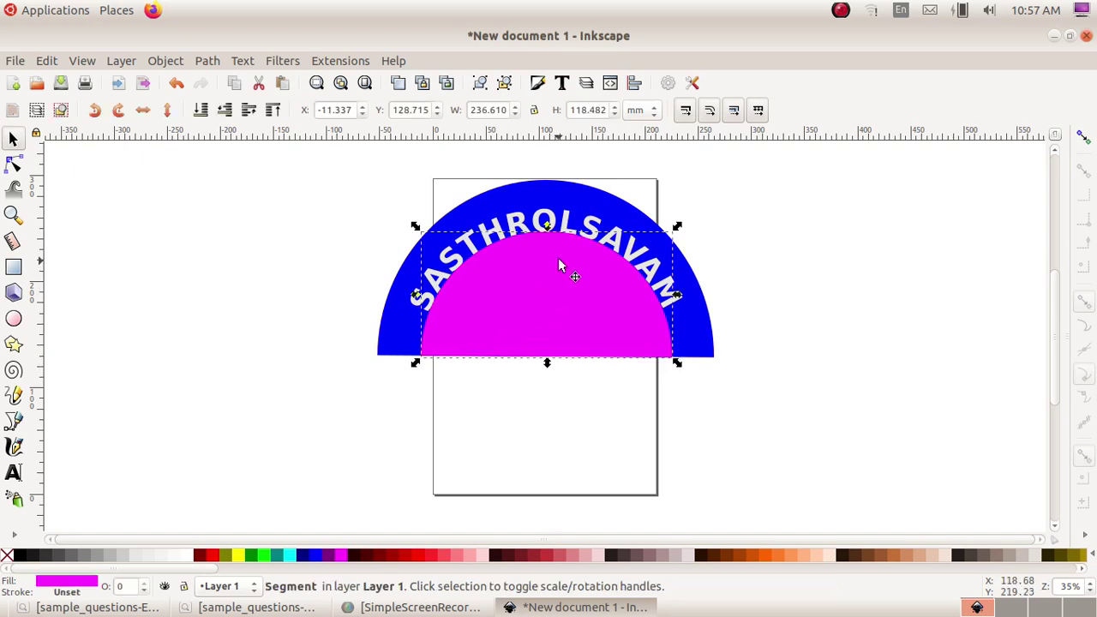
pyautogui.moveTo(544, 224); pyautogui.dragTo(545, 225)
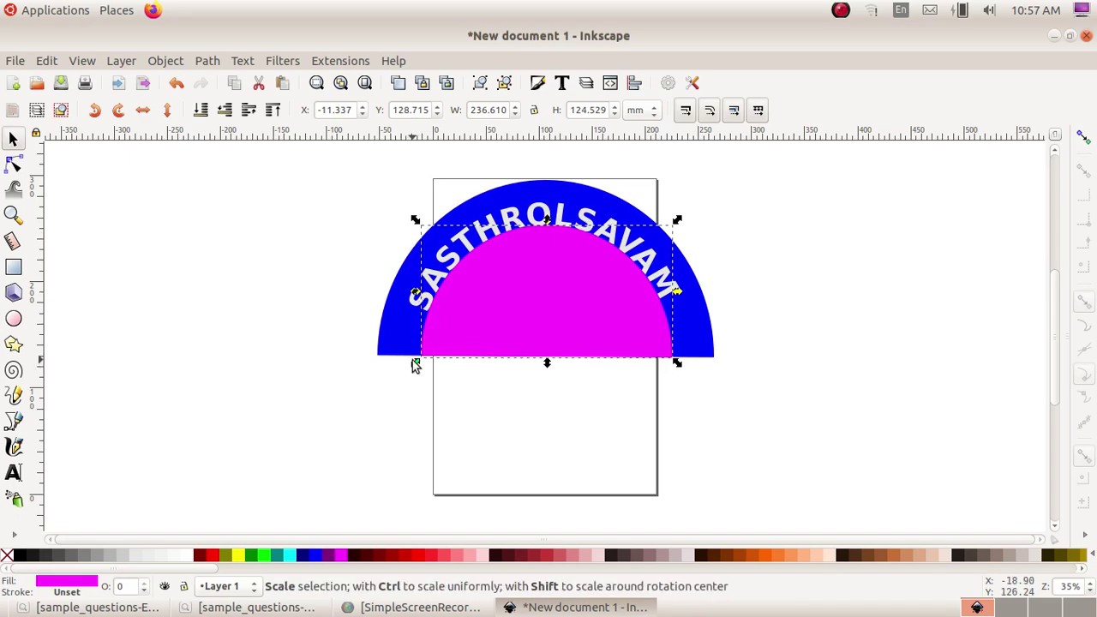
pyautogui.moveTo(545, 298); pyautogui.dragTo(541, 287)
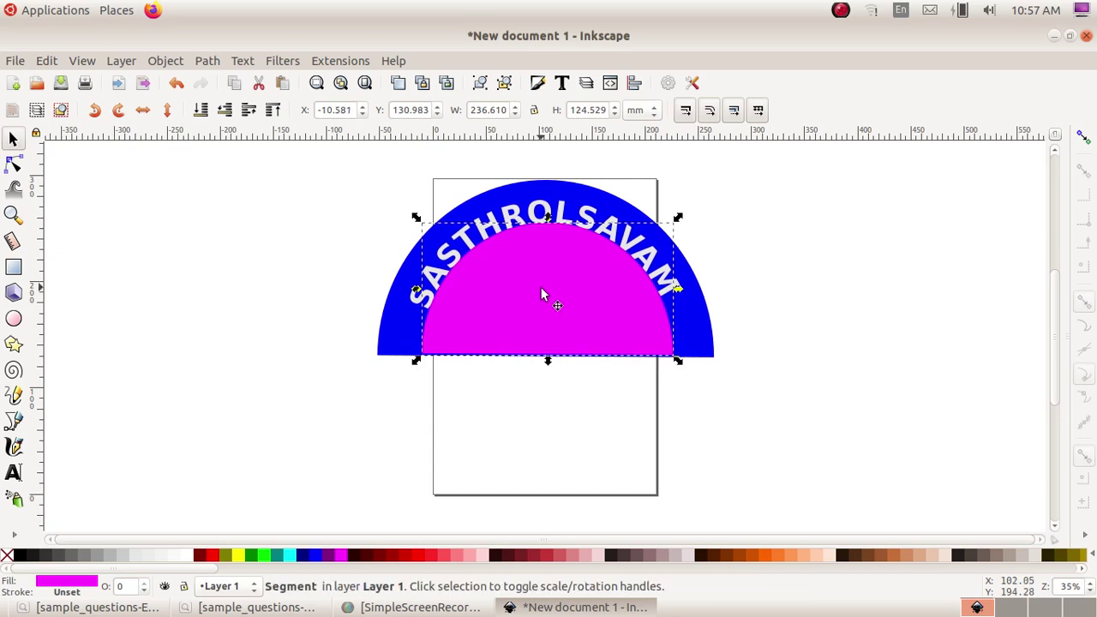
pyautogui.click(703, 383)
pyautogui.click(565, 341)
# Set the magenta half-disc's fill to No paint in Fill and Stroke, then check the reference PDF.
pyautogui.click(165, 60)
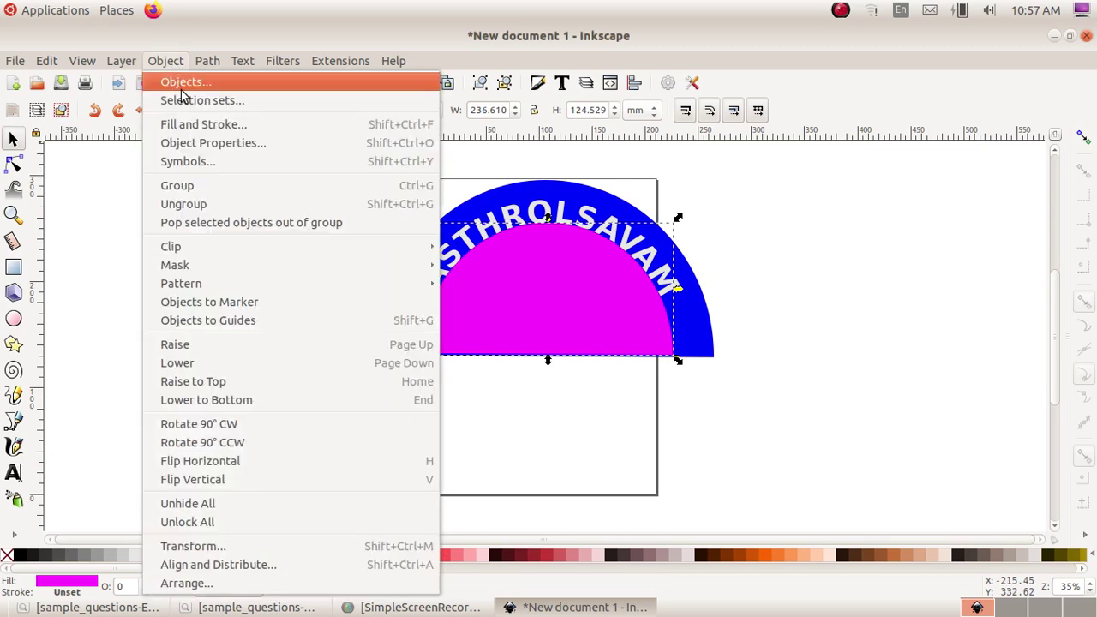
pyautogui.click(206, 126)
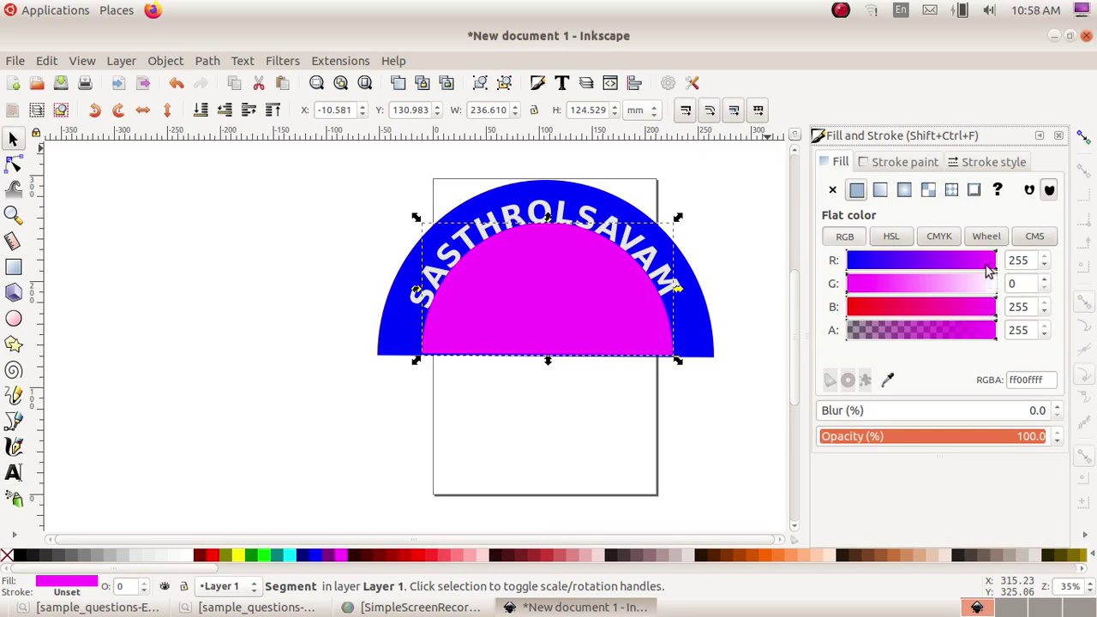
pyautogui.click(835, 192)
pyautogui.click(754, 317)
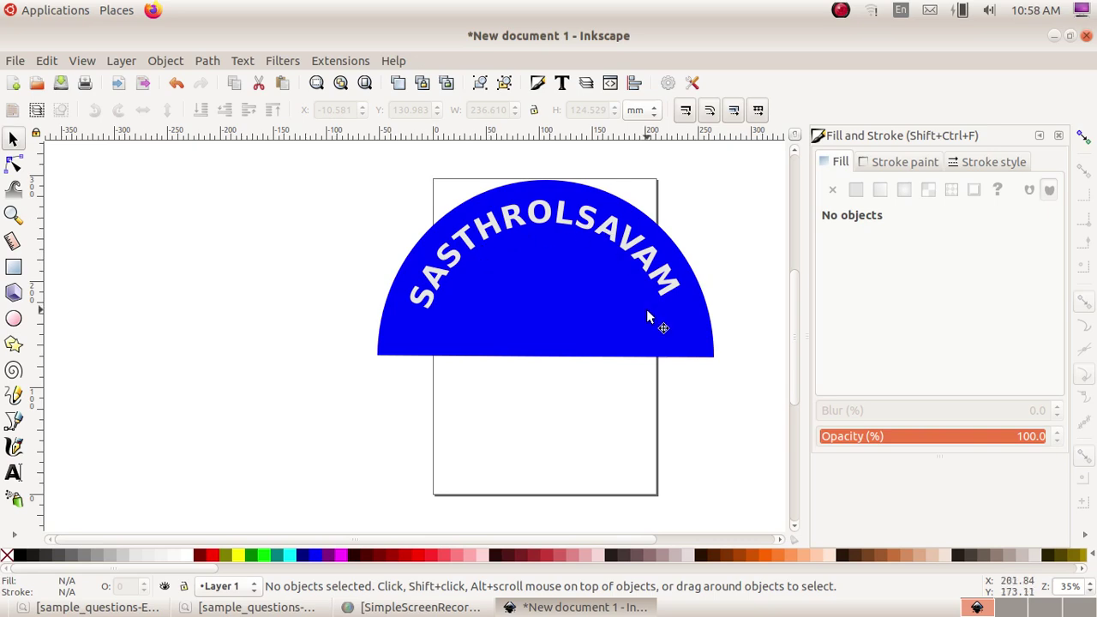
pyautogui.click(257, 607)
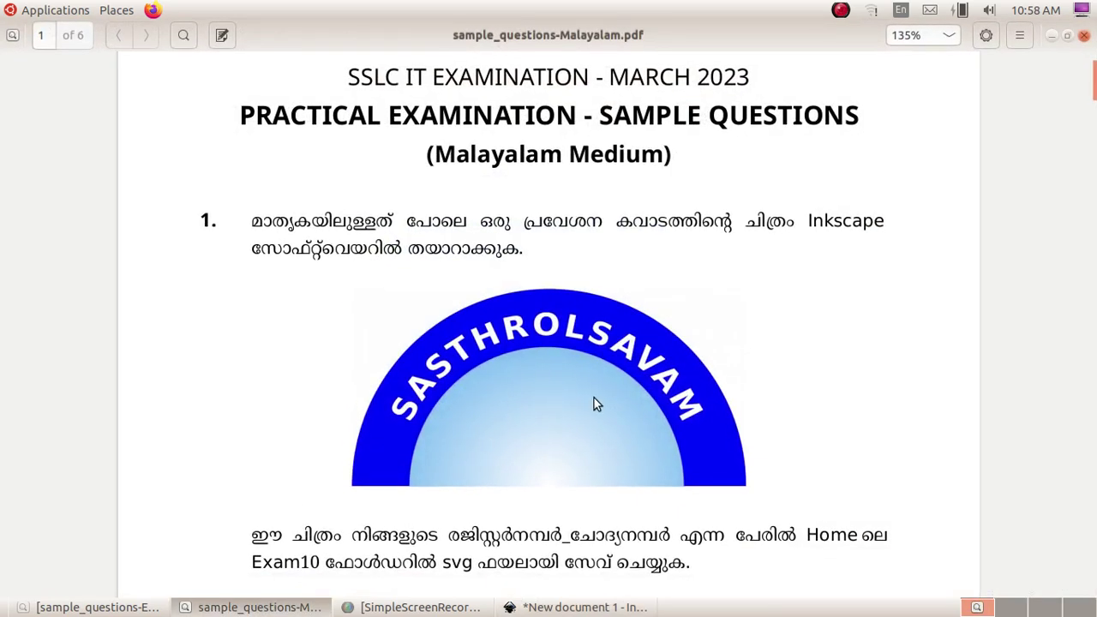
pyautogui.click(257, 607)
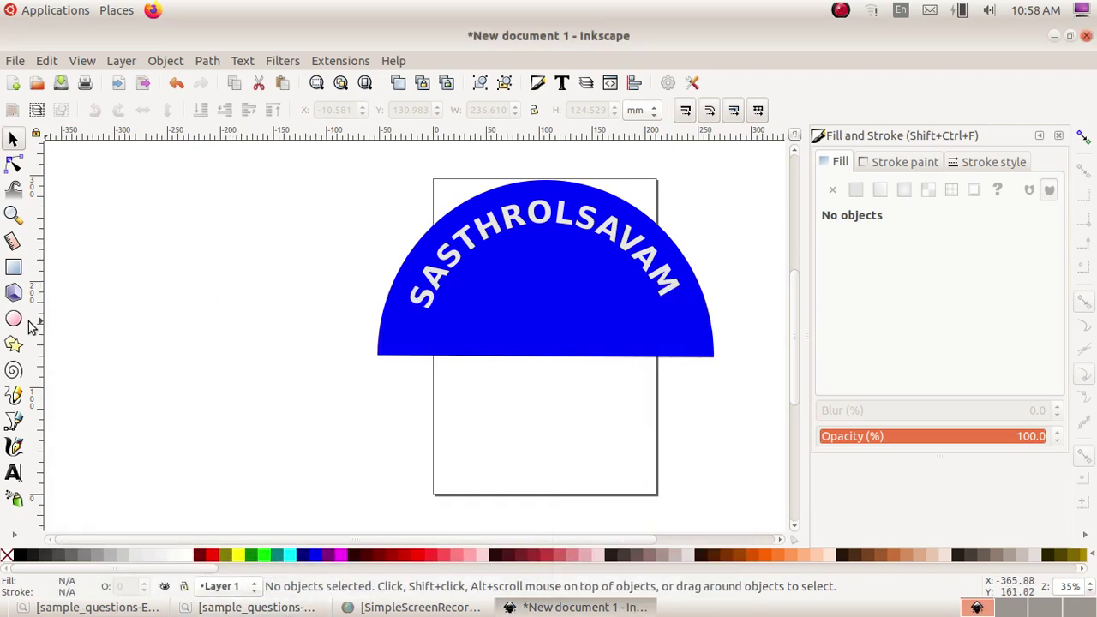
# Copy the blue semicircle, move the copy below the arch and fill it with #5599FF.
pyautogui.click(403, 296)
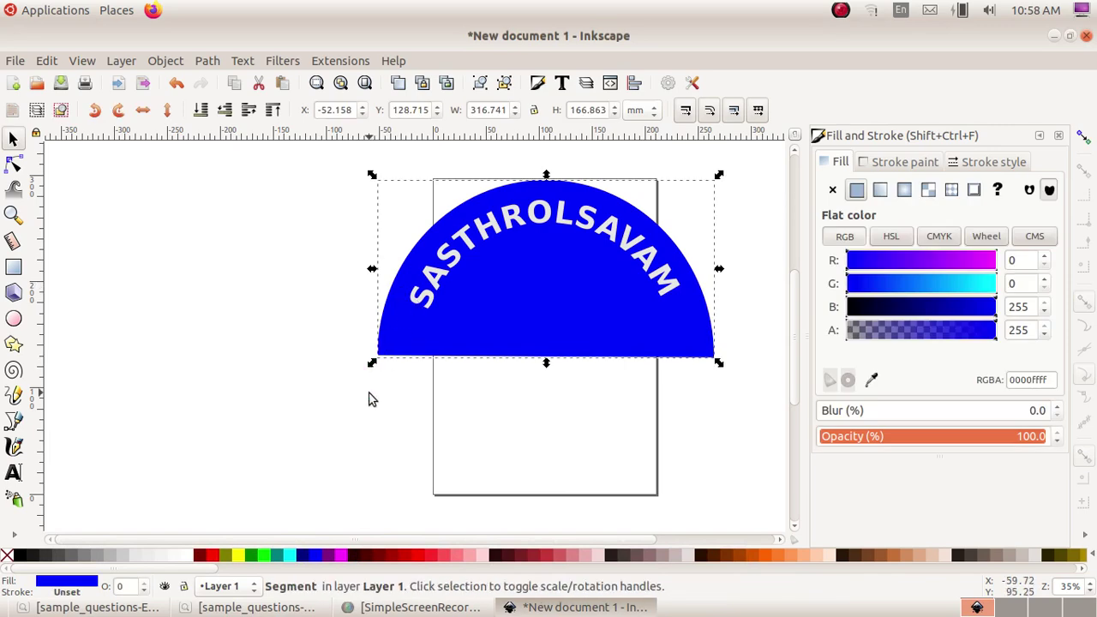
pyautogui.hotkey('ctrl', 'z')
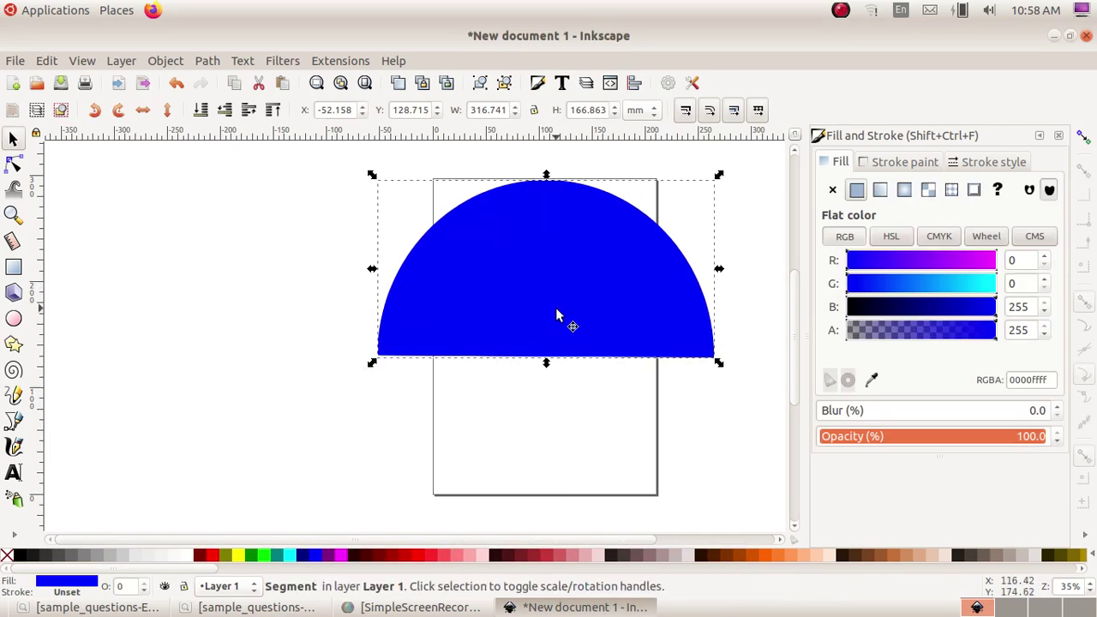
pyautogui.moveTo(556, 317); pyautogui.dragTo(561, 435)
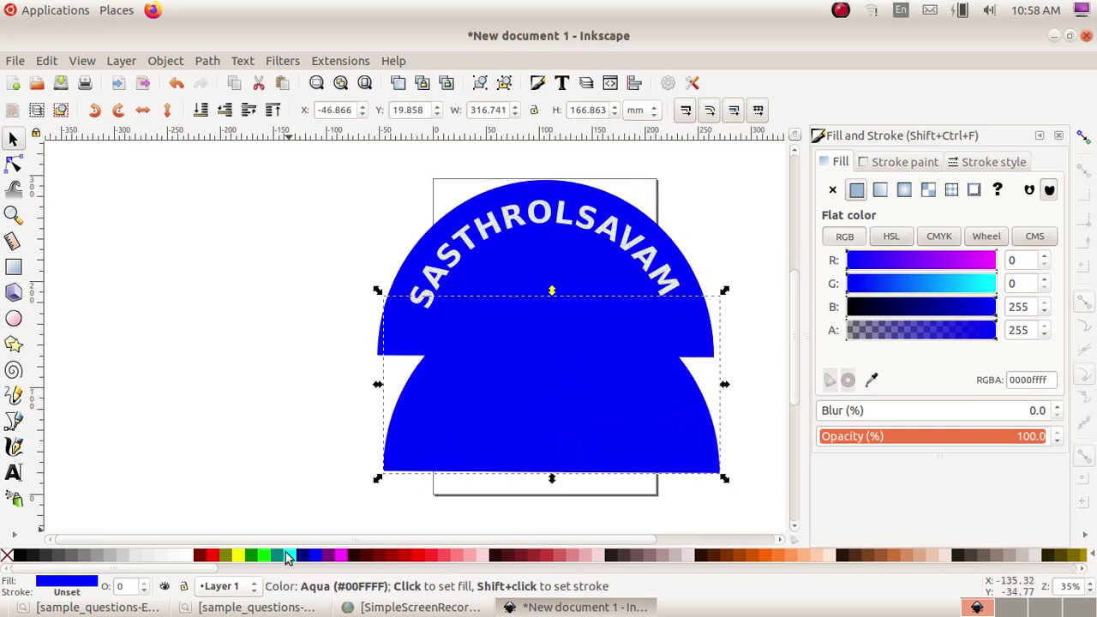
pyautogui.click(227, 608)
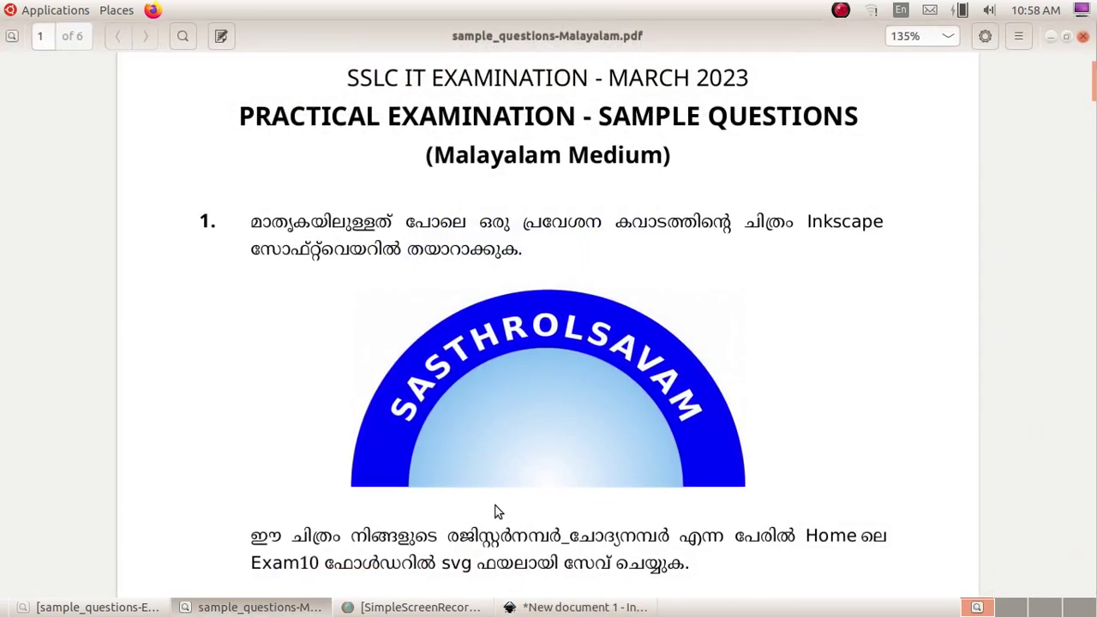
pyautogui.click(237, 609)
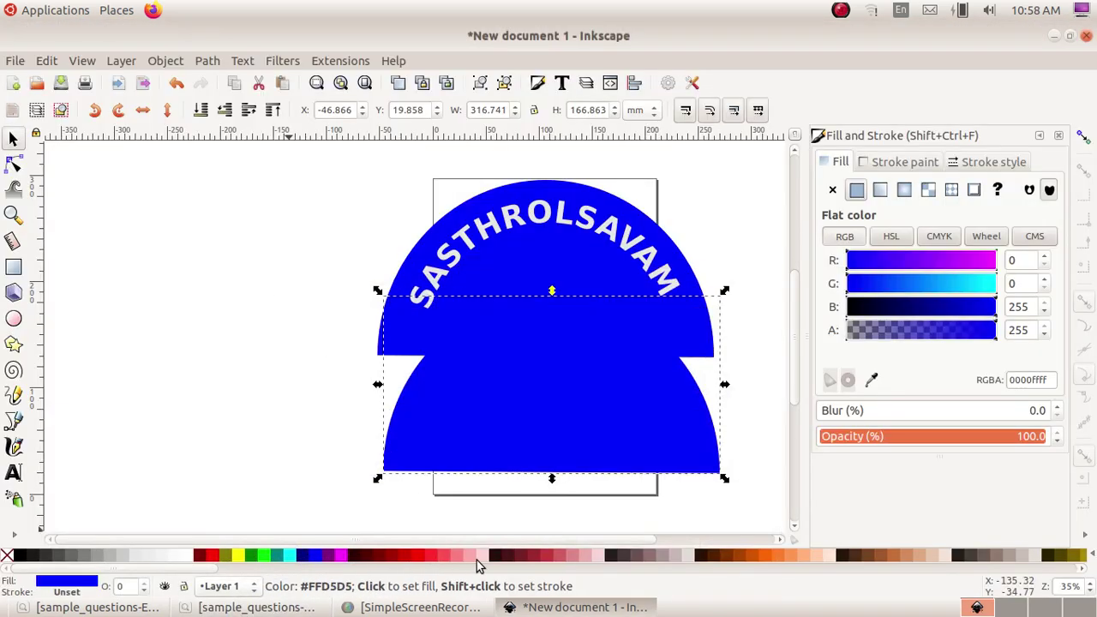
pyautogui.moveTo(197, 569); pyautogui.dragTo(803, 583)
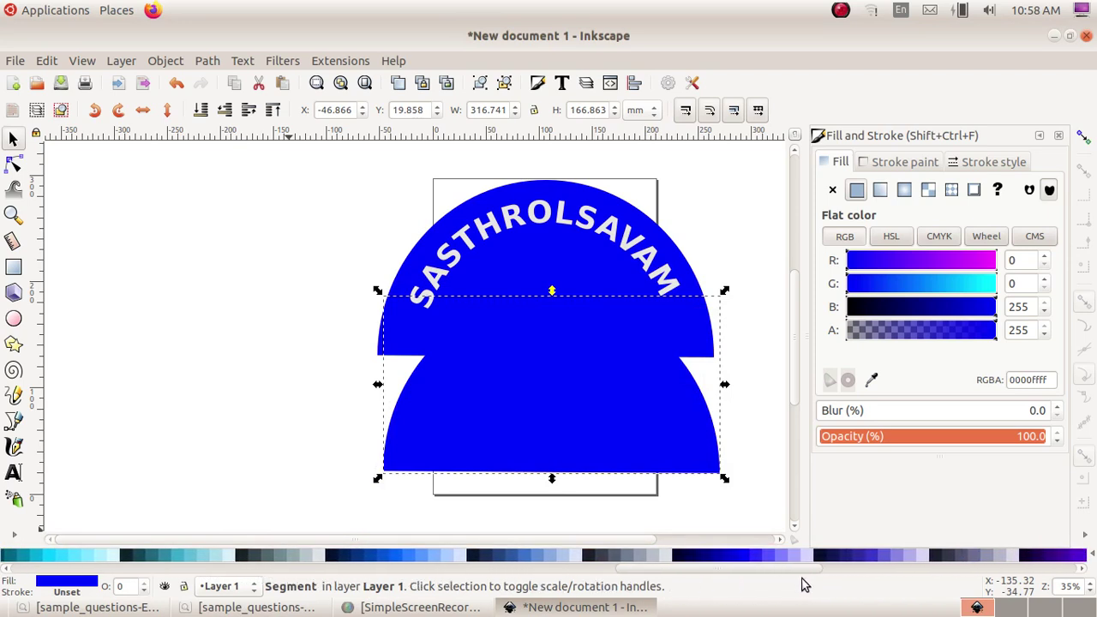
pyautogui.click(429, 555)
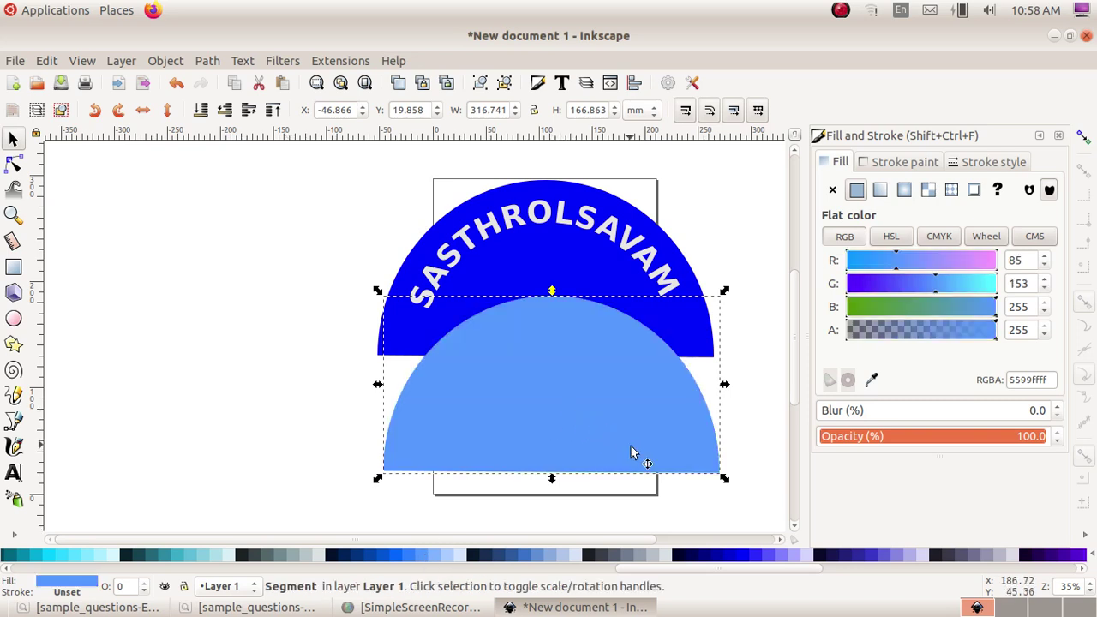
# Shrink the light-blue half-disc and fit it inside the arch, then compare with the PDF.
pyautogui.moveTo(724, 478); pyautogui.dragTo(625, 441)
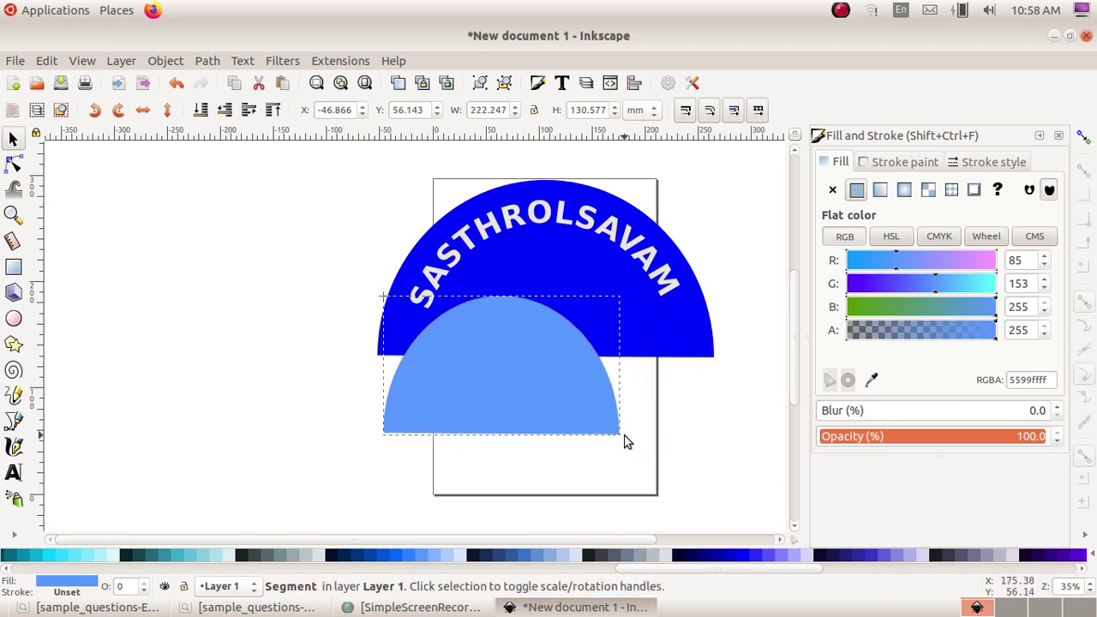
pyautogui.moveTo(509, 374); pyautogui.dragTo(557, 312)
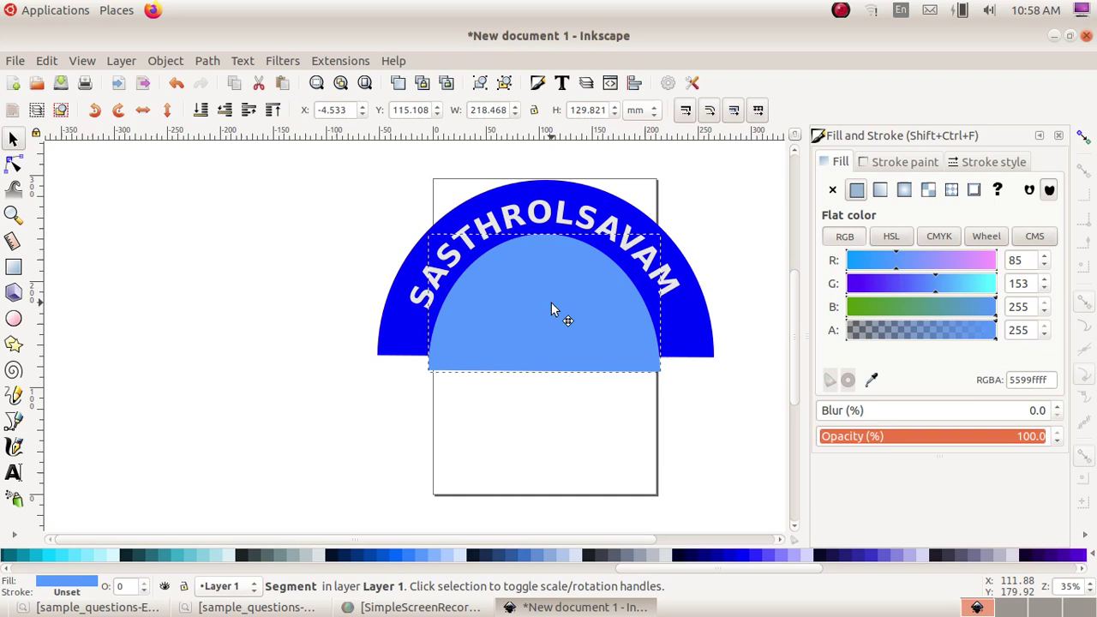
pyautogui.moveTo(423, 380); pyautogui.dragTo(435, 367)
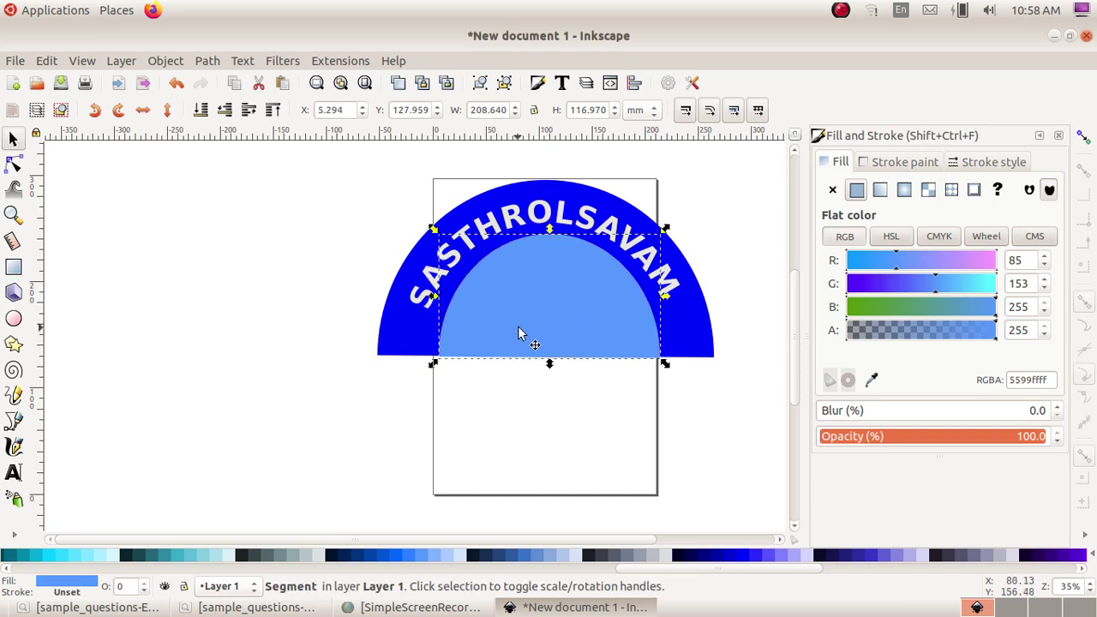
pyautogui.moveTo(521, 330); pyautogui.dragTo(521, 334)
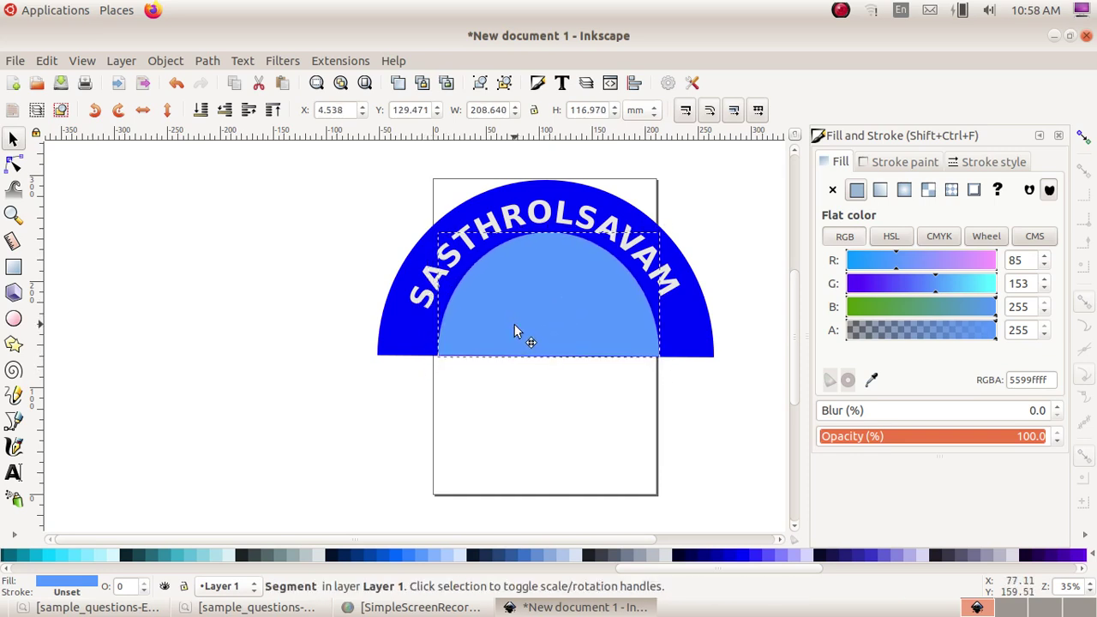
pyautogui.click(296, 457)
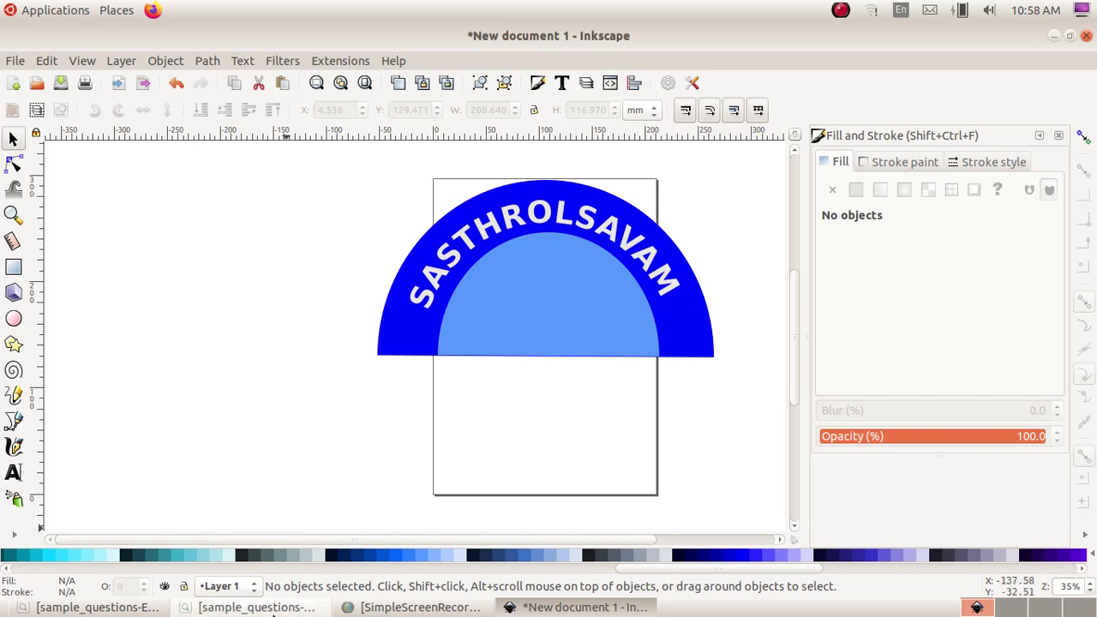
pyautogui.click(257, 607)
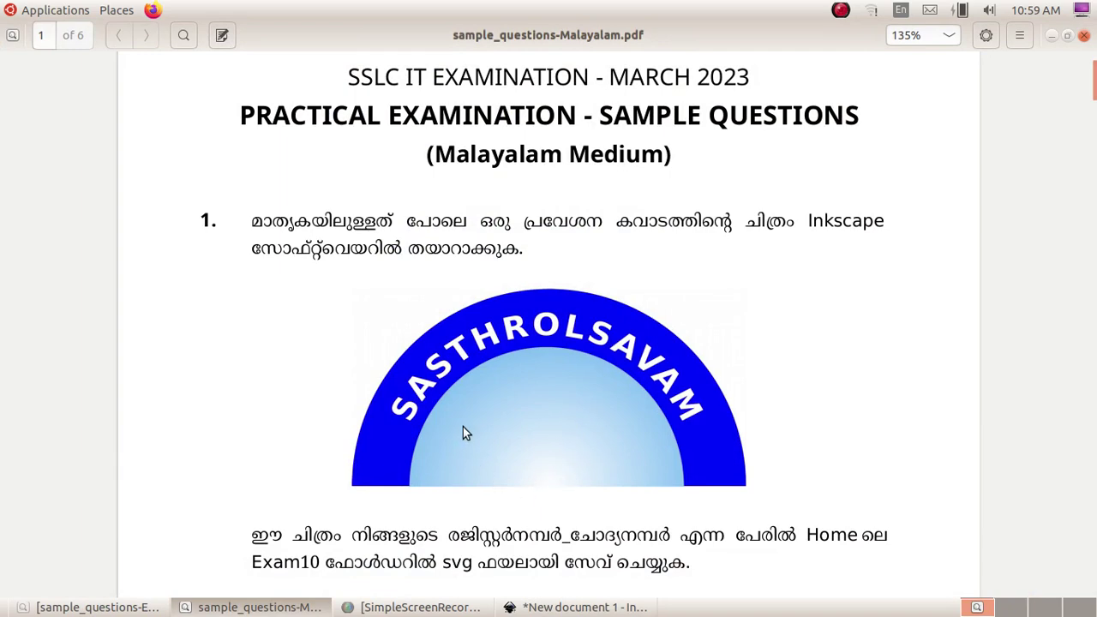
pyautogui.click(243, 607)
pyautogui.click(527, 322)
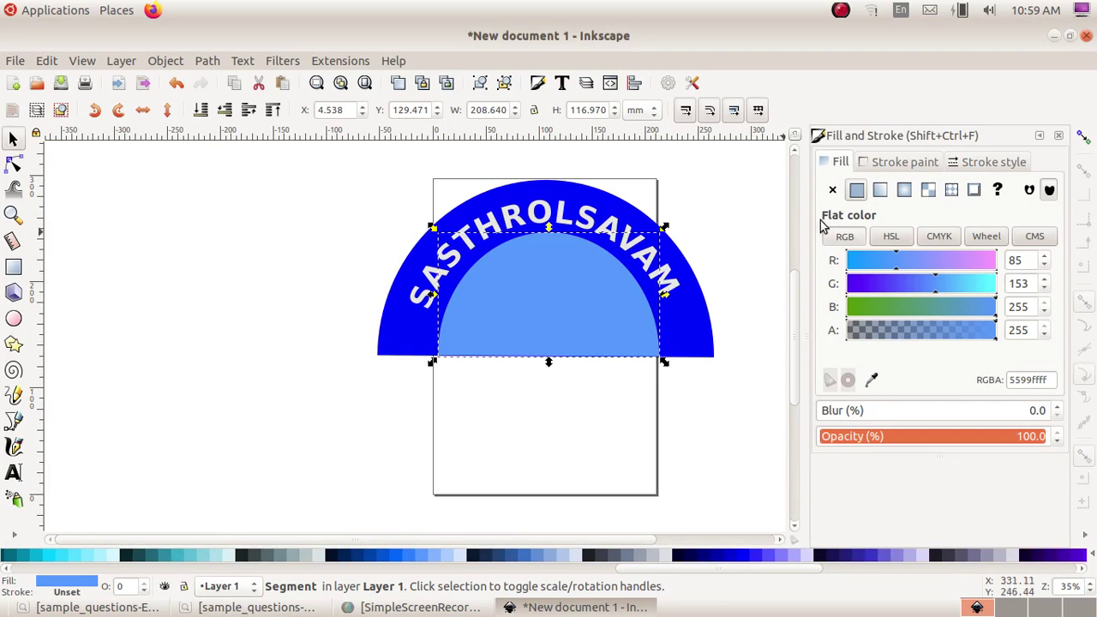
# Give the semicircle a radial gradient centred on its bottom edge, radius stretched upward.
pyautogui.click(880, 191)
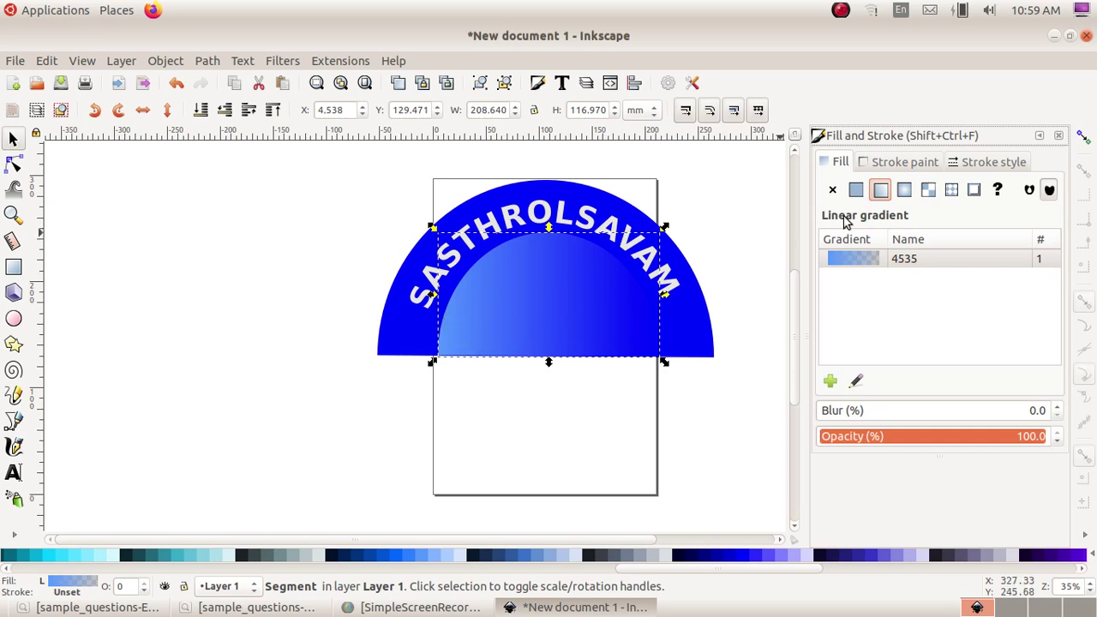
pyautogui.click(904, 192)
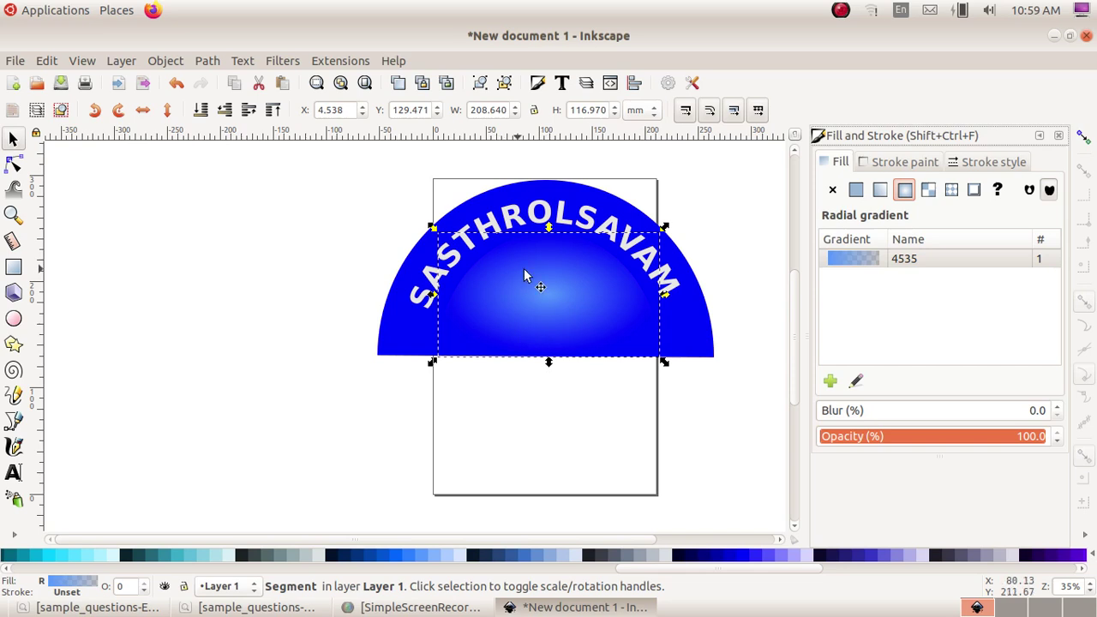
pyautogui.click(12, 165)
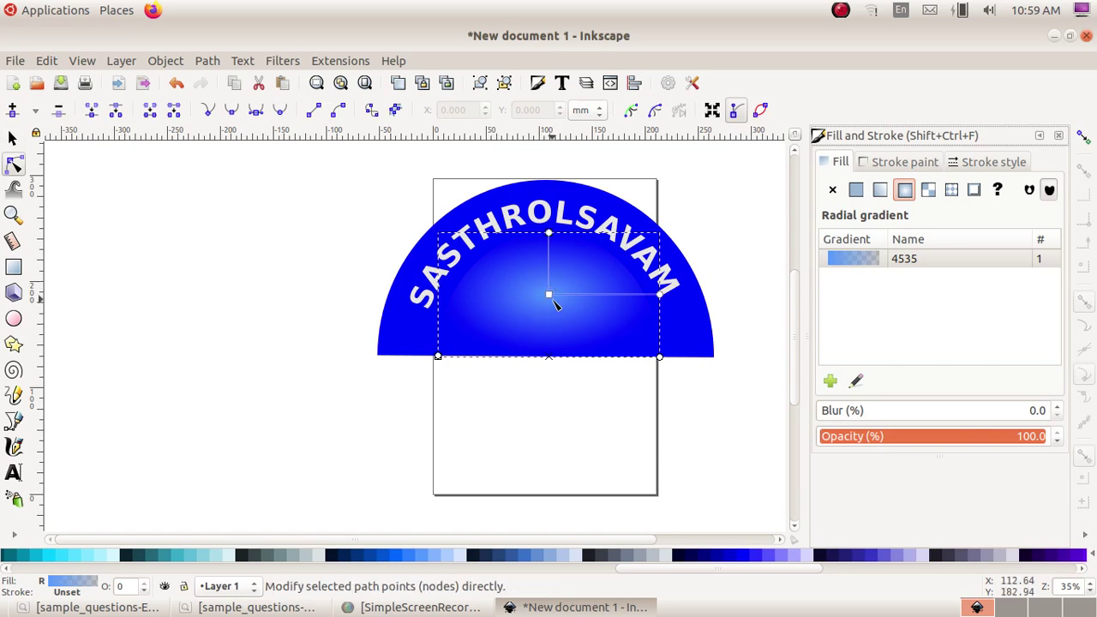
pyautogui.moveTo(549, 296); pyautogui.dragTo(546, 353)
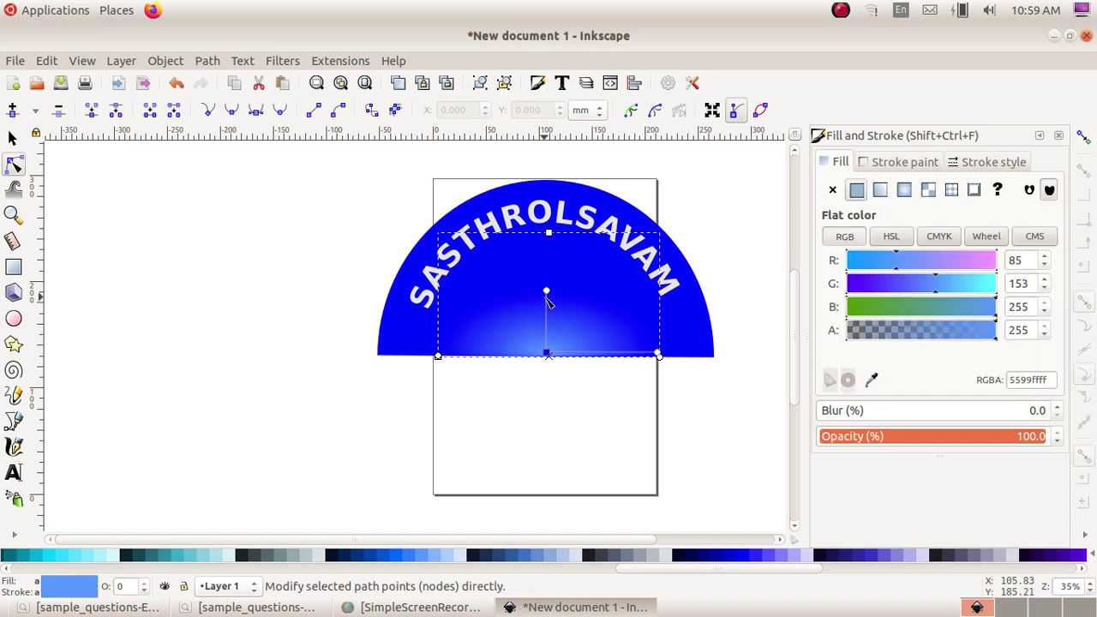
pyautogui.moveTo(547, 292); pyautogui.dragTo(546, 232)
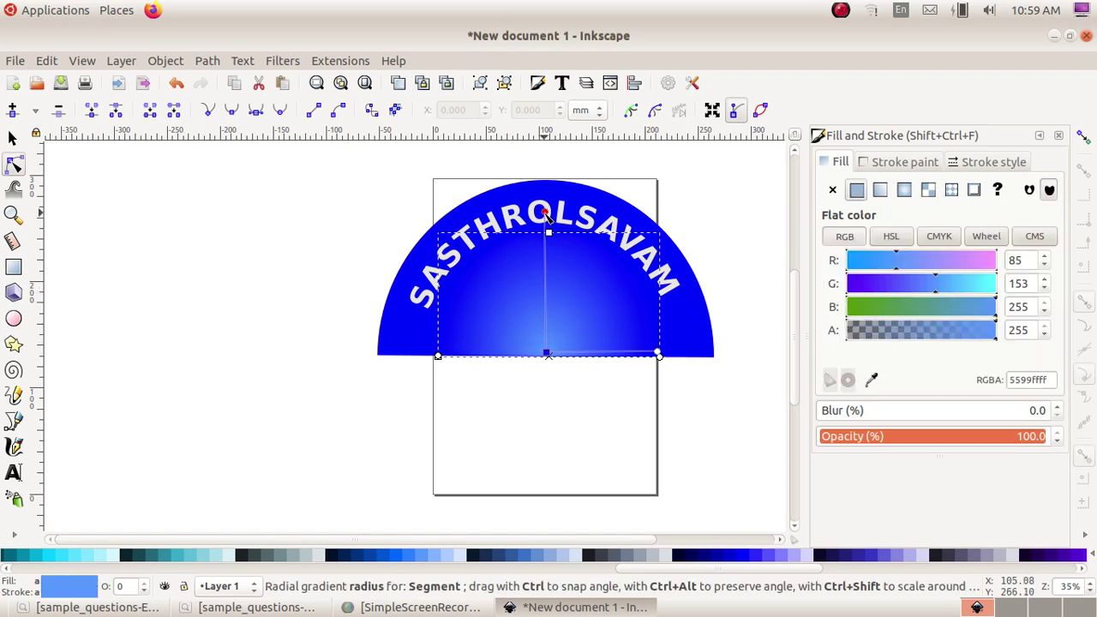
# Make the outer gradient stop solid light blue and the centre stop pale grey.
pyautogui.click(658, 351)
pyautogui.moveTo(659, 356); pyautogui.dragTo(687, 348)
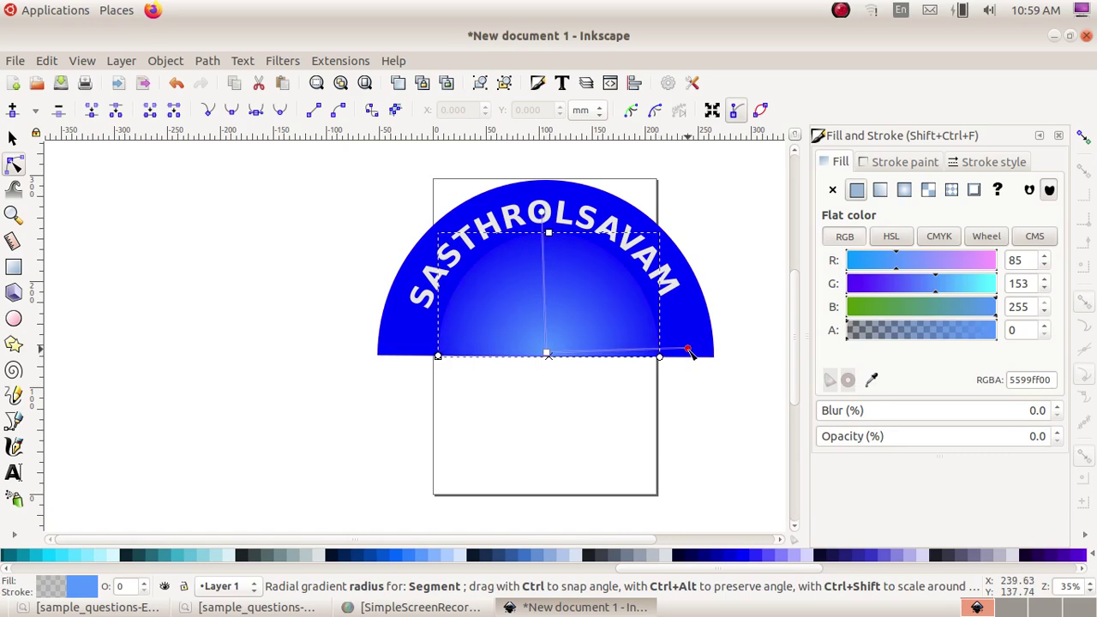
pyautogui.click(541, 212)
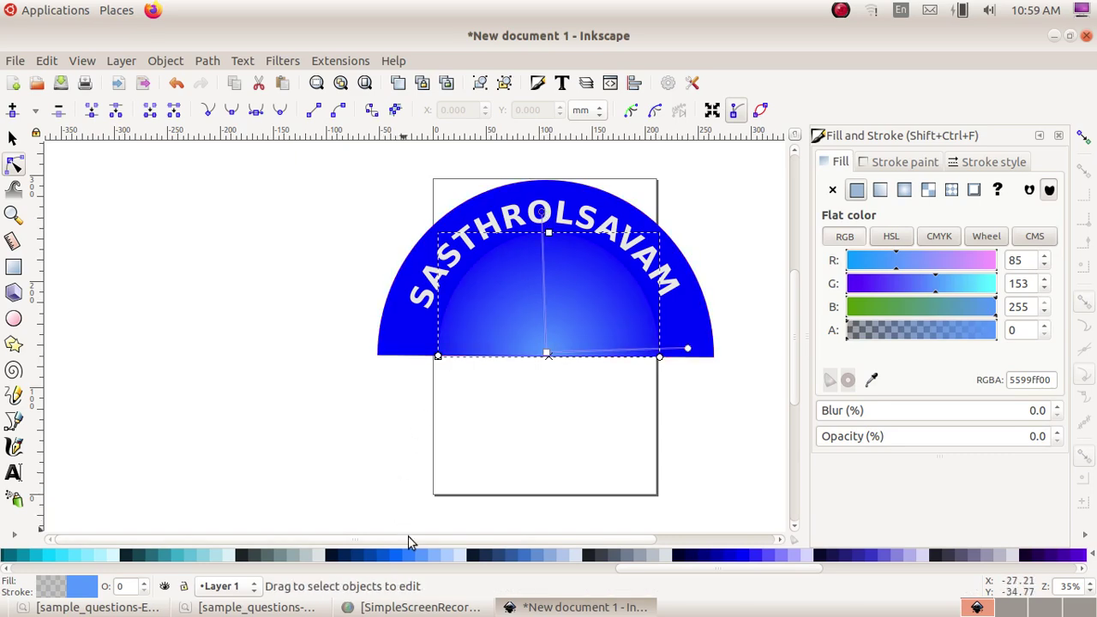
pyautogui.click(441, 558)
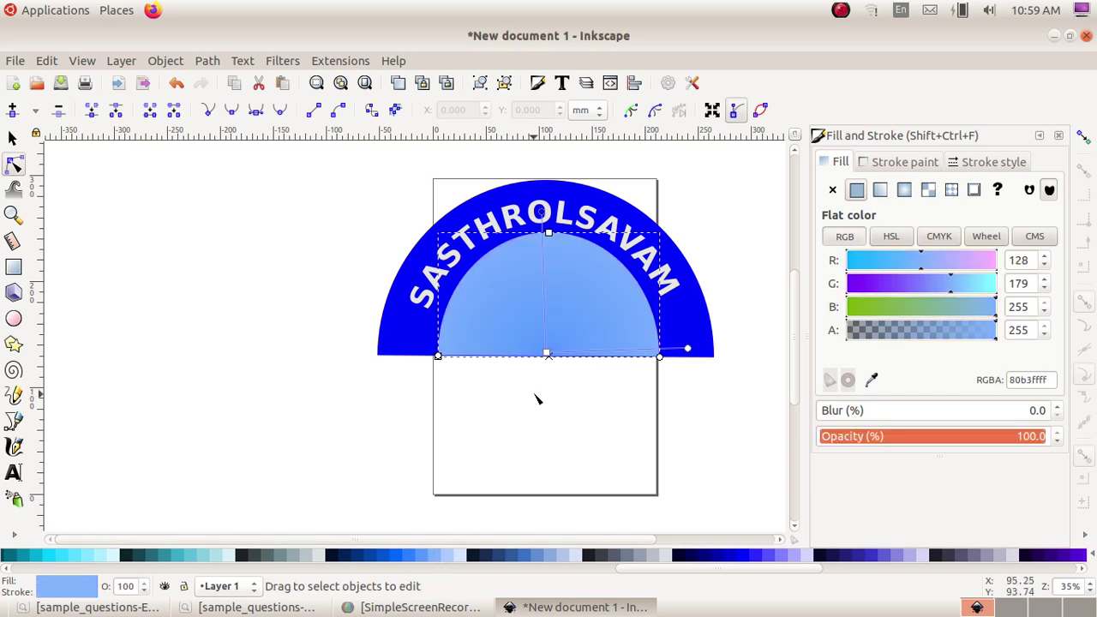
pyautogui.click(547, 354)
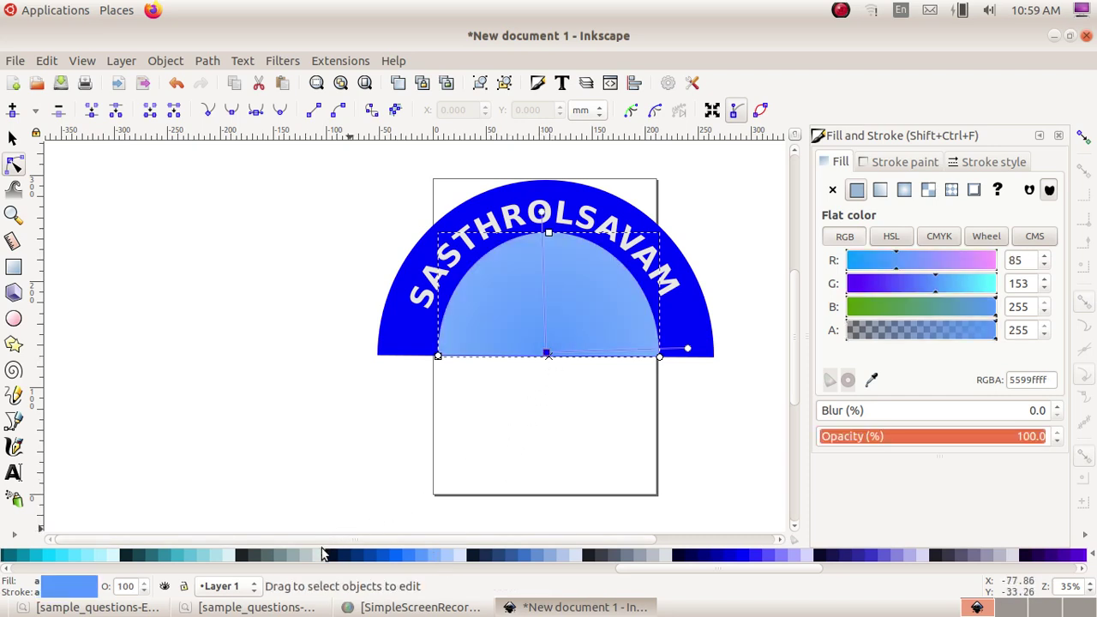
pyautogui.click(321, 553)
pyautogui.click(302, 435)
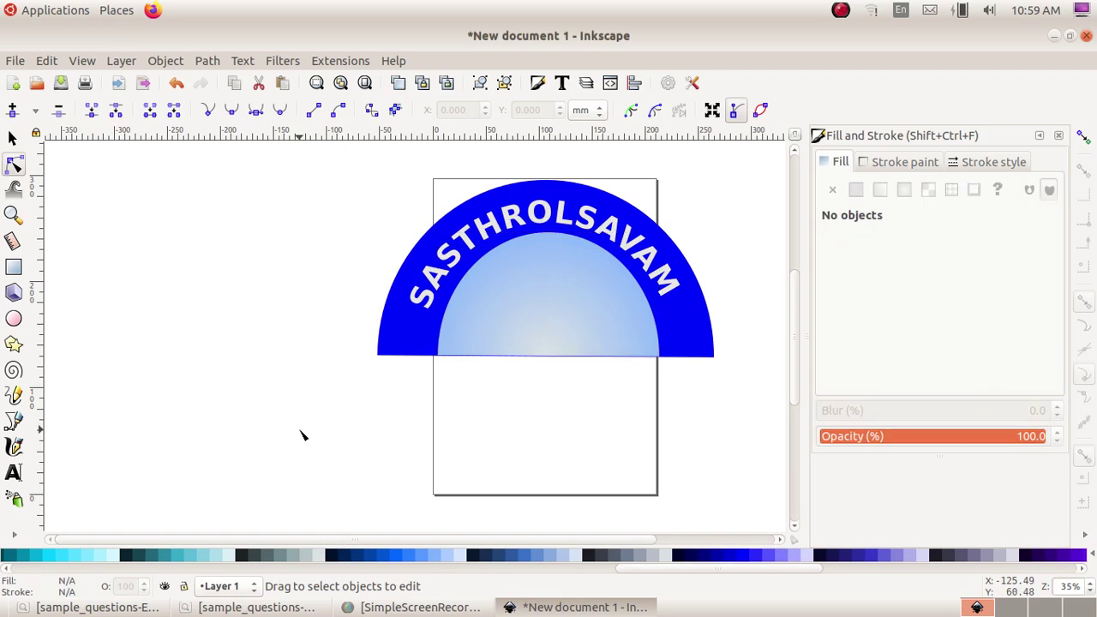
pyautogui.click(294, 607)
pyautogui.click(257, 607)
# Select the four arch objects and group them.
pyautogui.click(13, 138)
pyautogui.moveTo(309, 148)
pyautogui.mouseDown()
pyautogui.moveTo(546, 284)
pyautogui.moveTo(746, 424)
pyautogui.mouseUp()
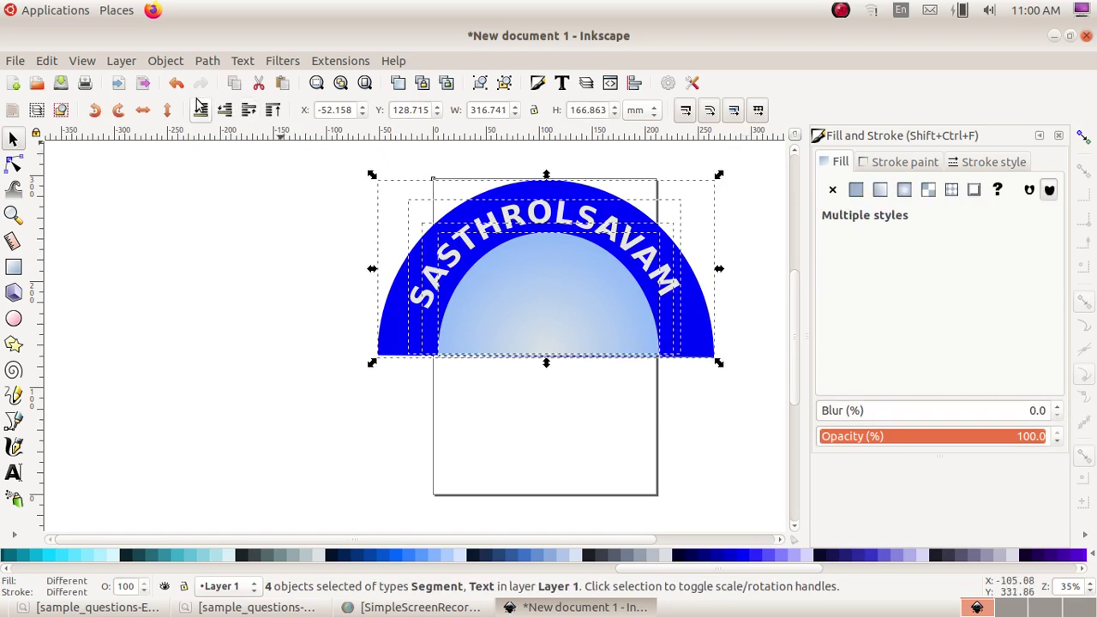
pyautogui.click(169, 61)
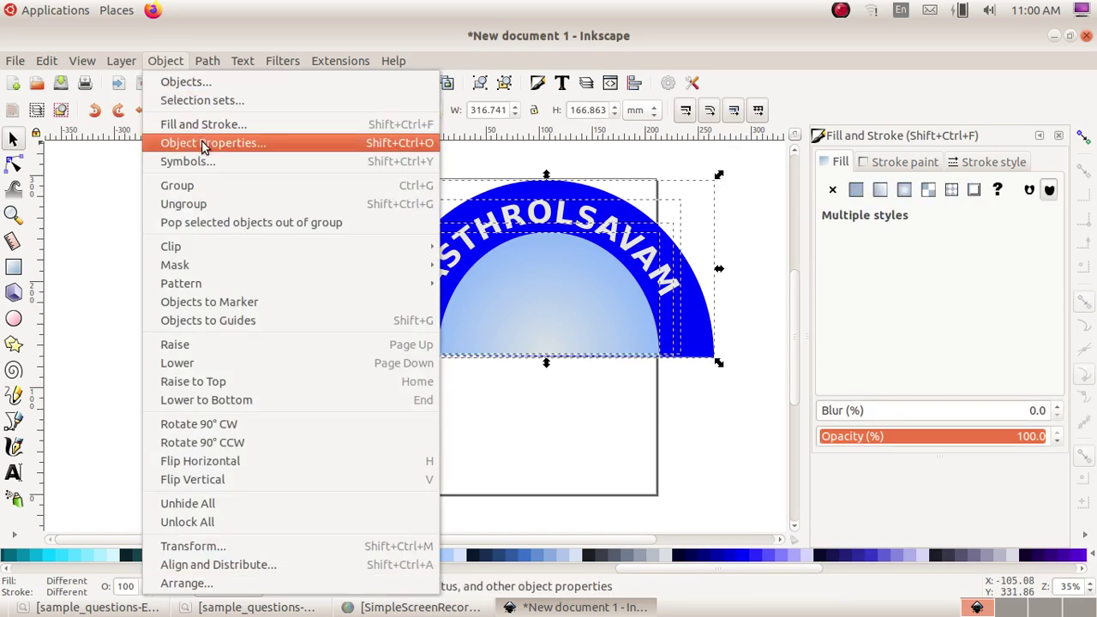
pyautogui.click(218, 185)
pyautogui.click(219, 300)
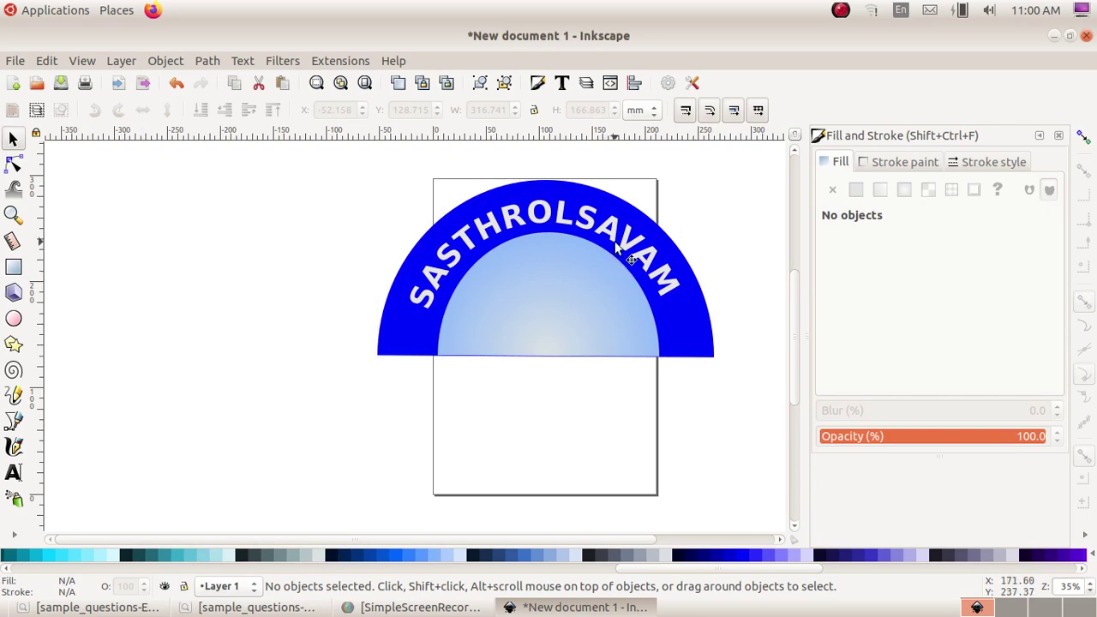
# Enlarge the arch group slightly and position it back on the page.
pyautogui.moveTo(620, 243); pyautogui.dragTo(401, 281)
pyautogui.click(600, 282)
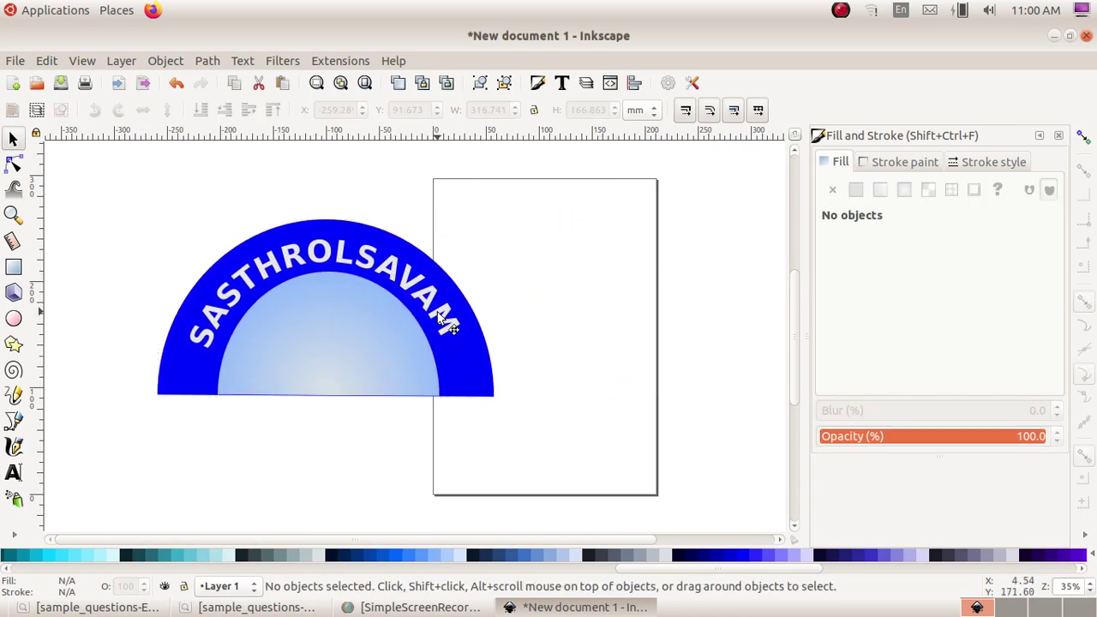
pyautogui.click(484, 386)
pyautogui.moveTo(497, 398); pyautogui.dragTo(524, 439)
pyautogui.click(630, 413)
pyautogui.moveTo(472, 311); pyautogui.dragTo(627, 297)
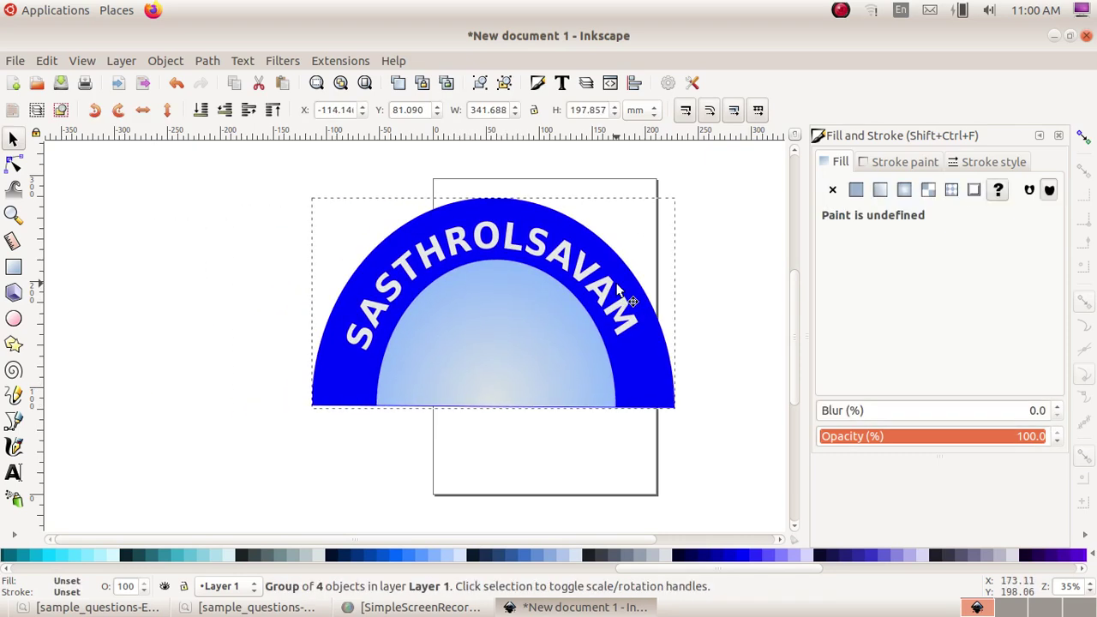
pyautogui.click(238, 327)
pyautogui.click(197, 609)
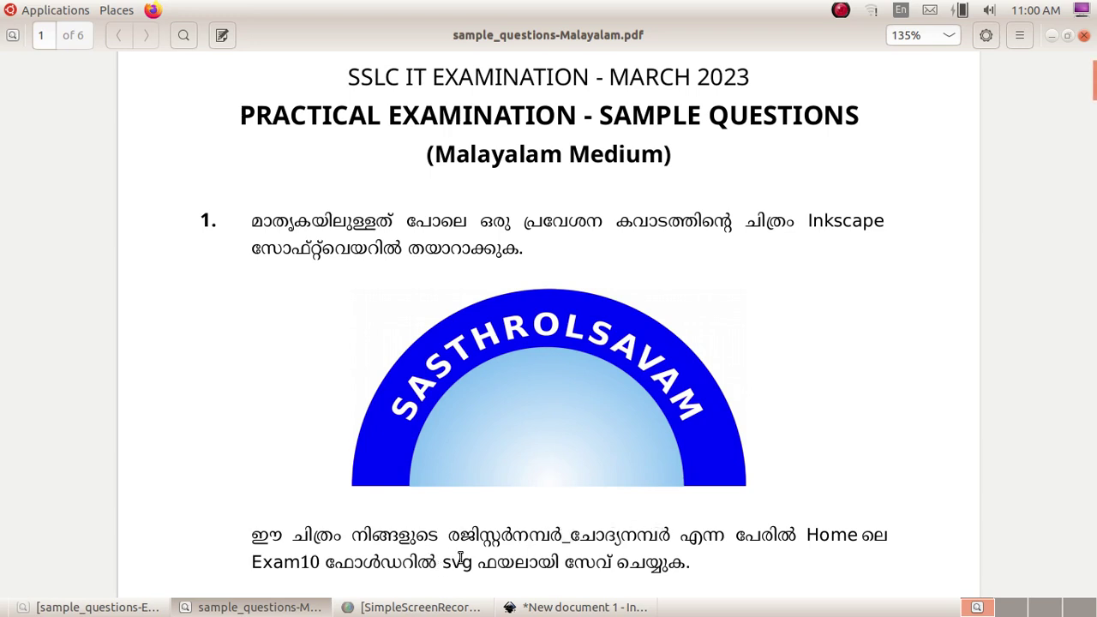
# Save the drawing as an SVG in Exam10, named with the register and question numbers.
pyautogui.click(583, 607)
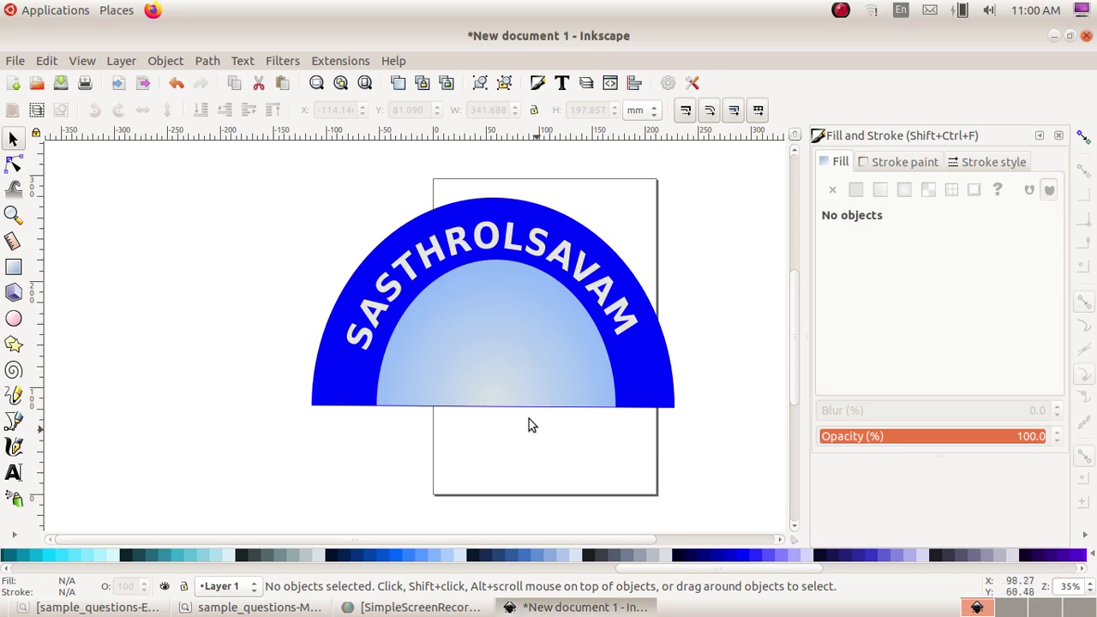
pyautogui.click(14, 60)
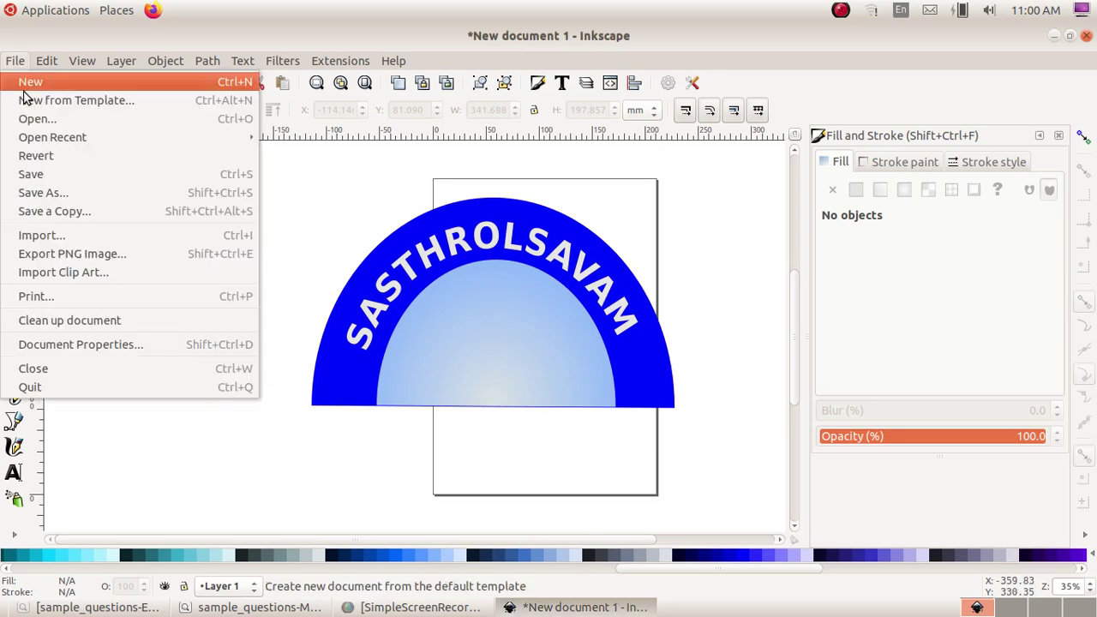
pyautogui.click(62, 177)
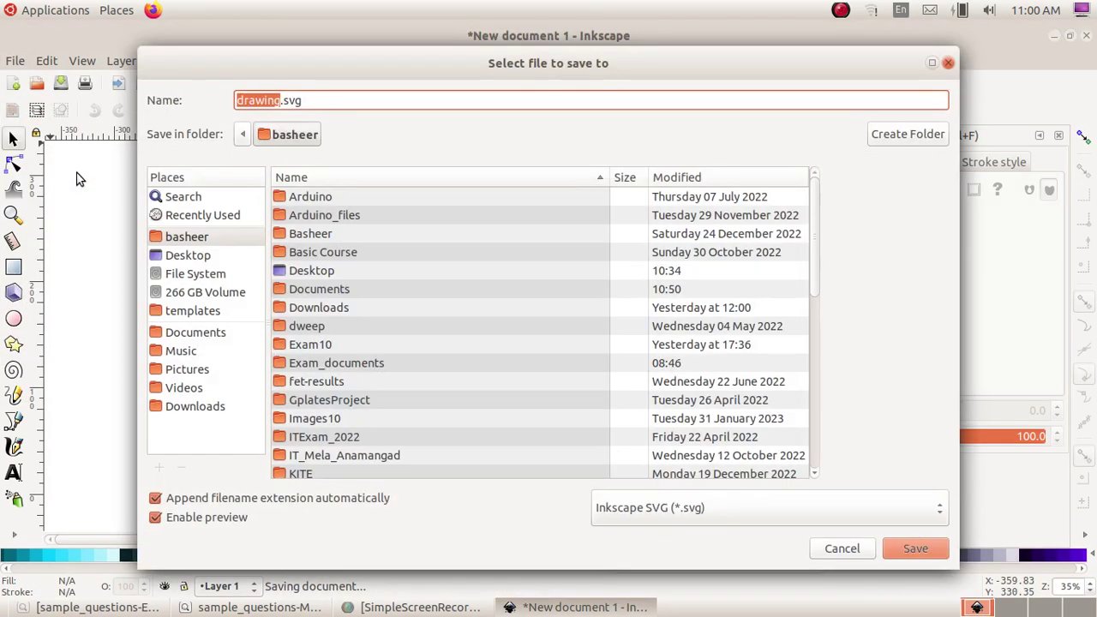
pyautogui.doubleClick(319, 346)
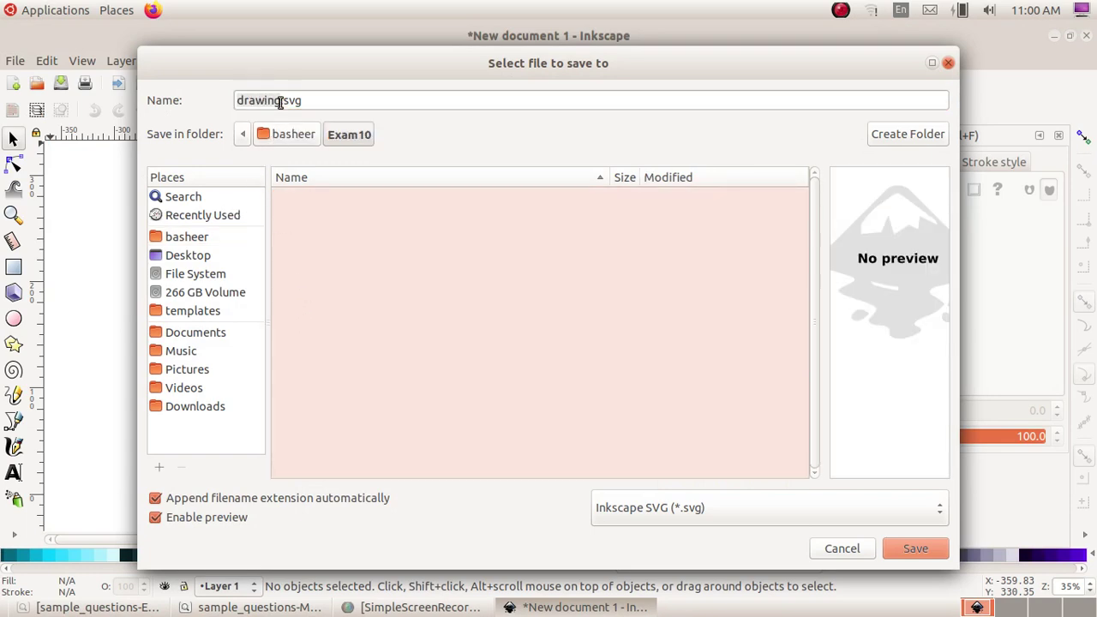
pyautogui.click(280, 101)
pyautogui.moveTo(280, 101); pyautogui.dragTo(220, 102)
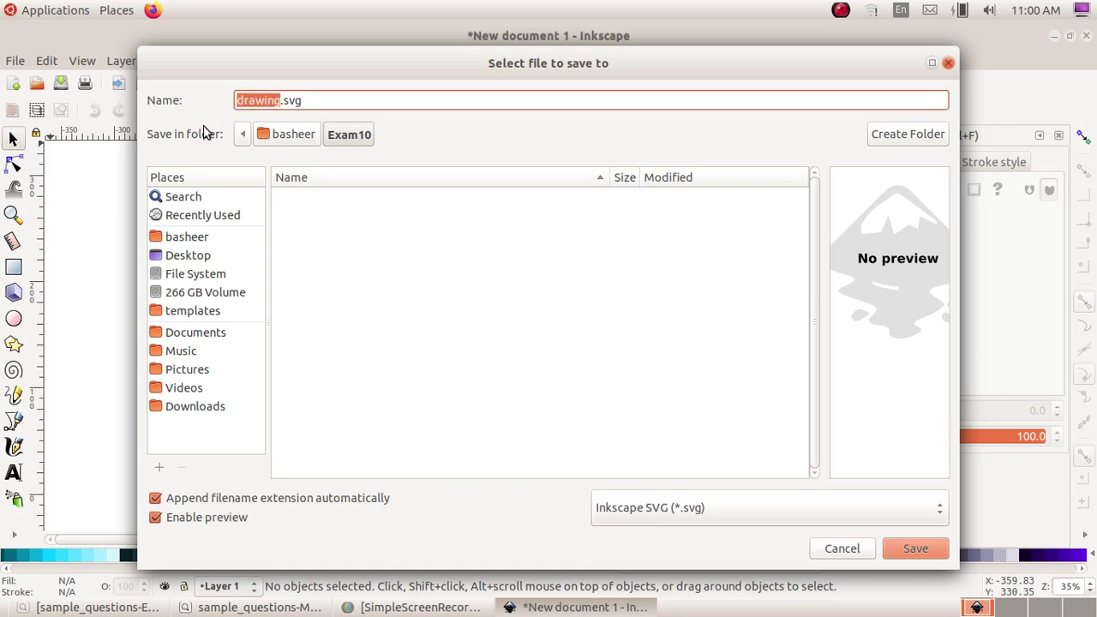
pyautogui.write('20021_1')
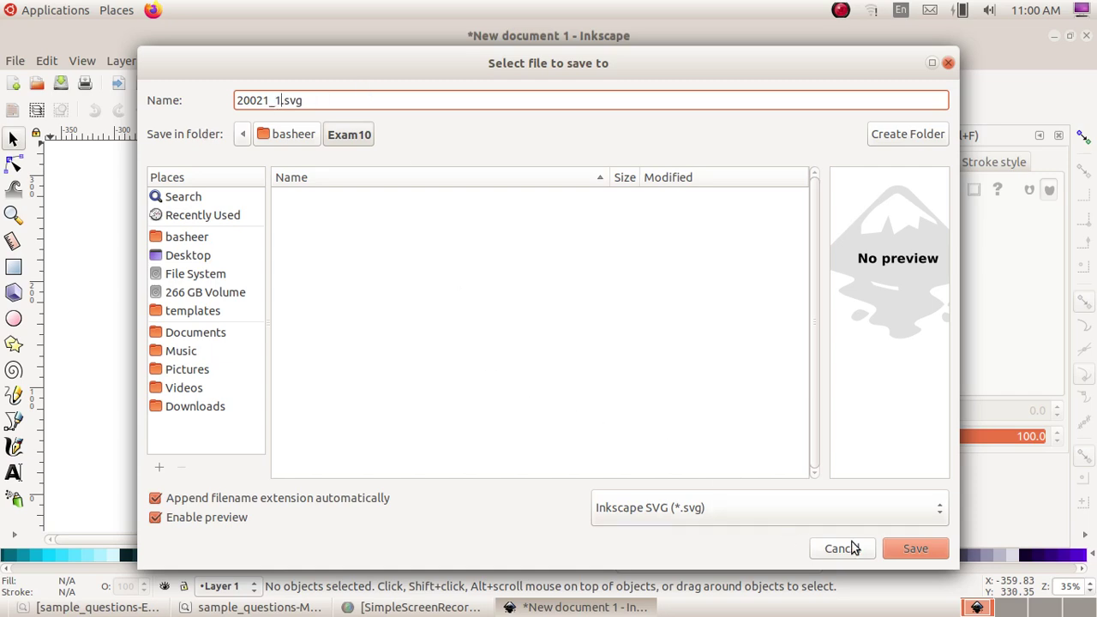
pyautogui.click(913, 547)
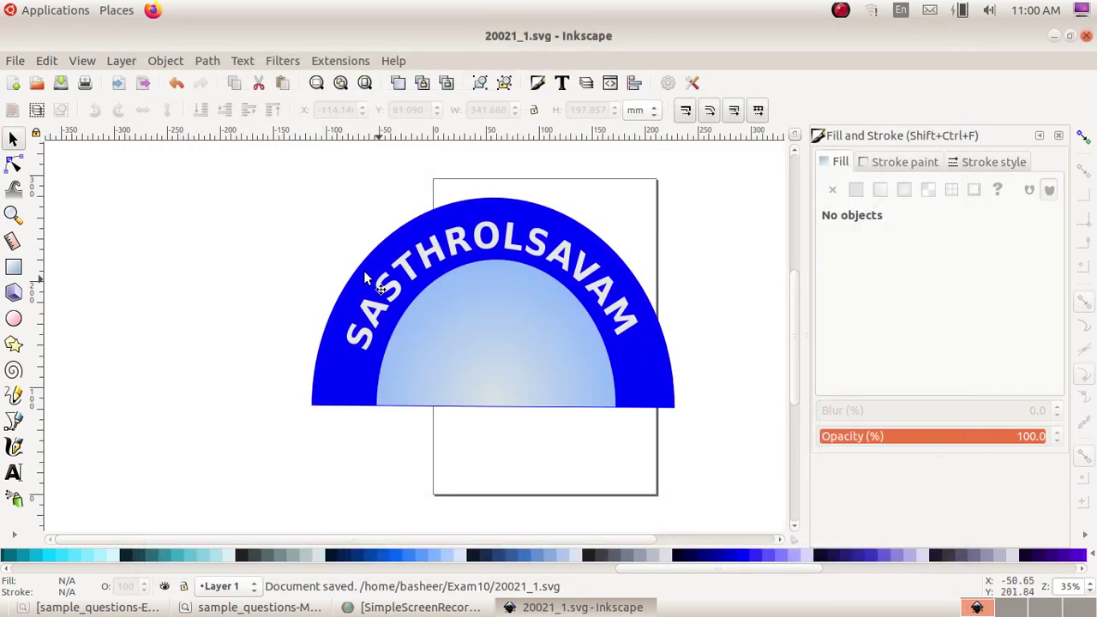
# Minimise the windows and open Home > Exam10 in Files to show the saved SVG.
pyautogui.click(1053, 36)
pyautogui.click(1058, 41)
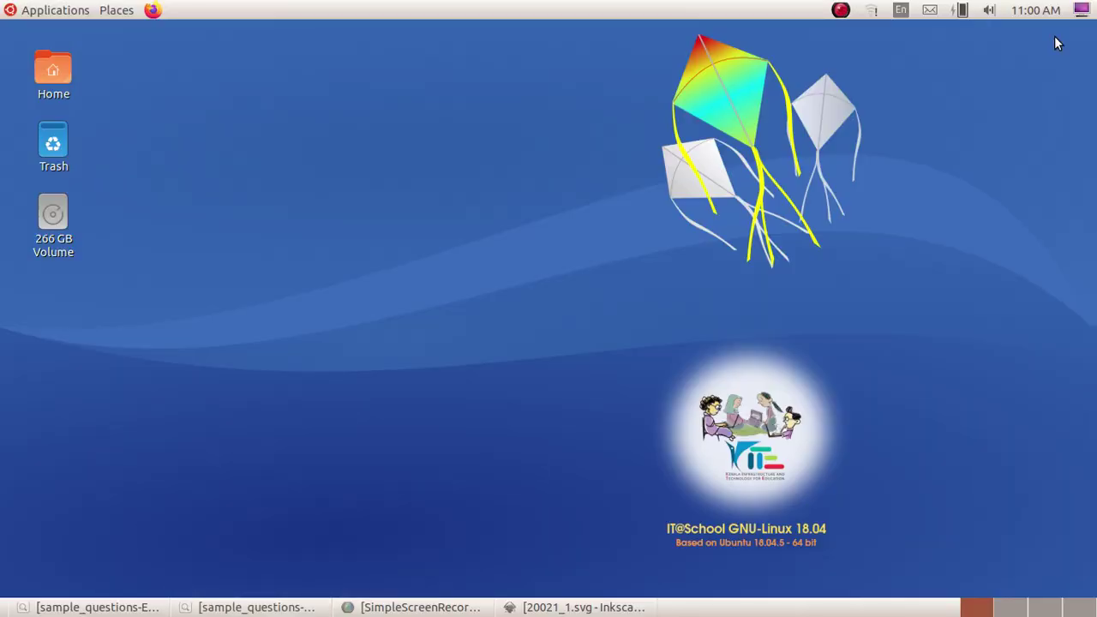
pyautogui.doubleClick(53, 73)
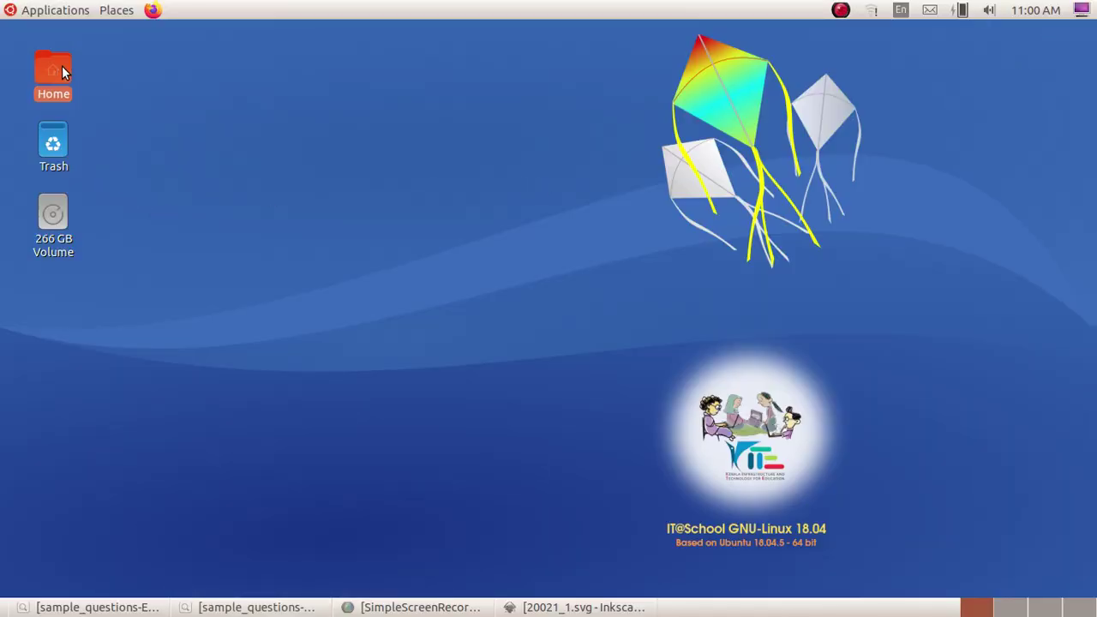
pyautogui.doubleClick(796, 82)
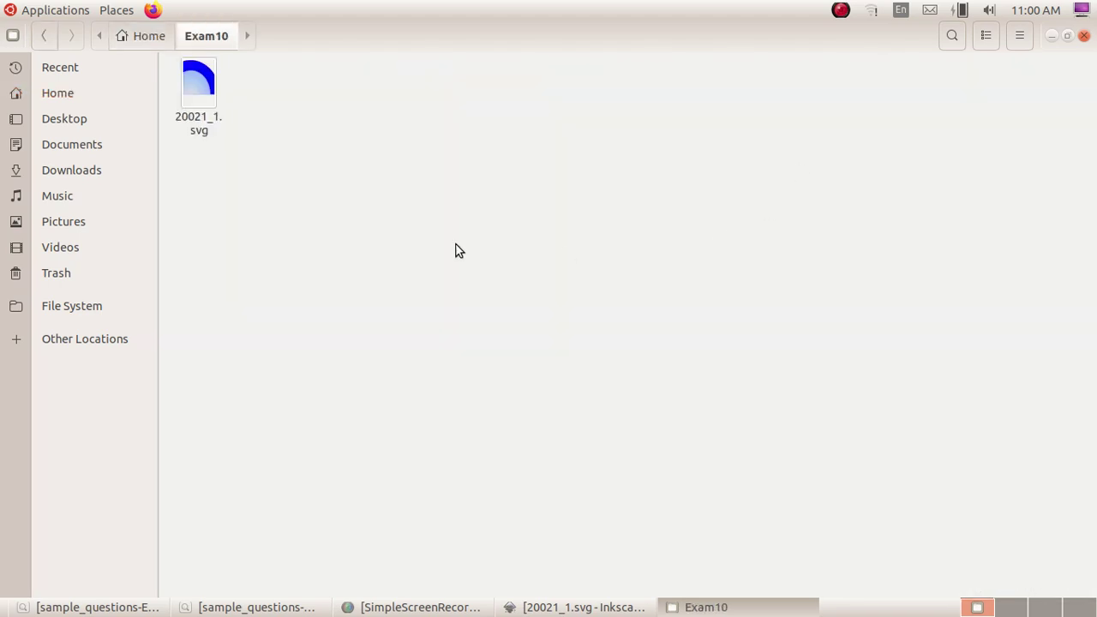